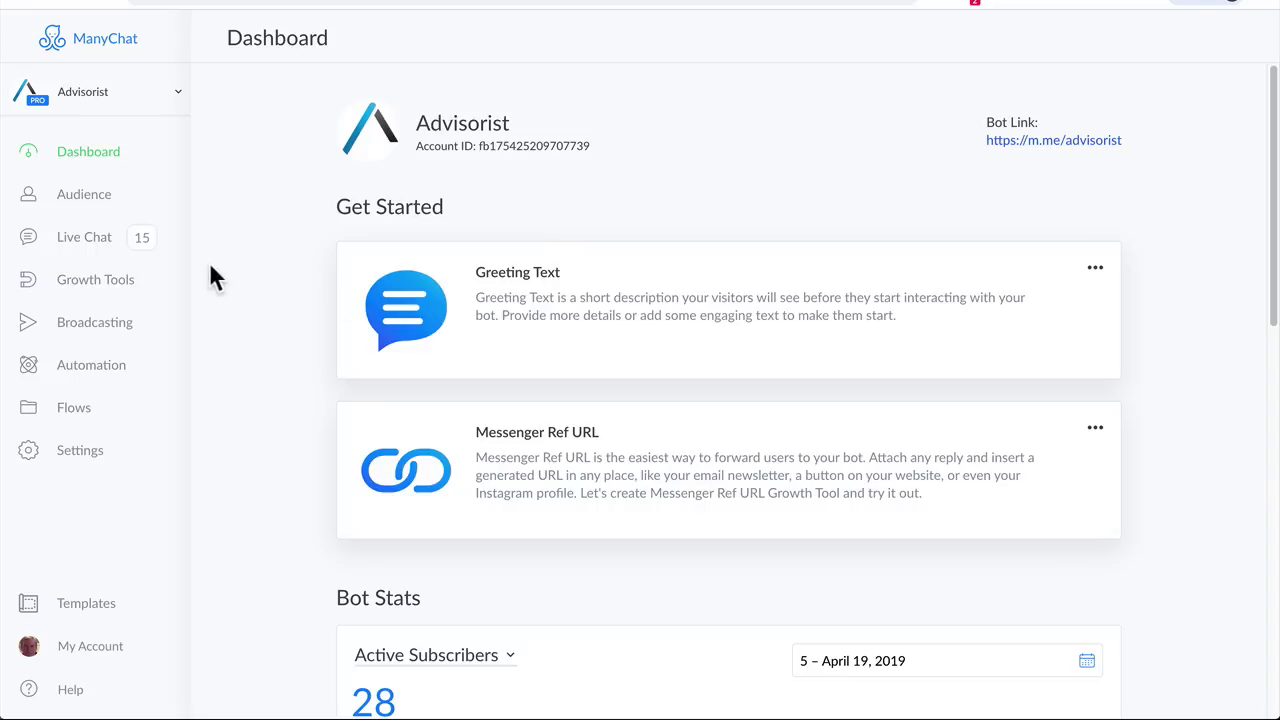
In ManyChat, open Growth Tools to view the Facebook Ads JSON widget Growth Tool #14.
left_click(110, 289)
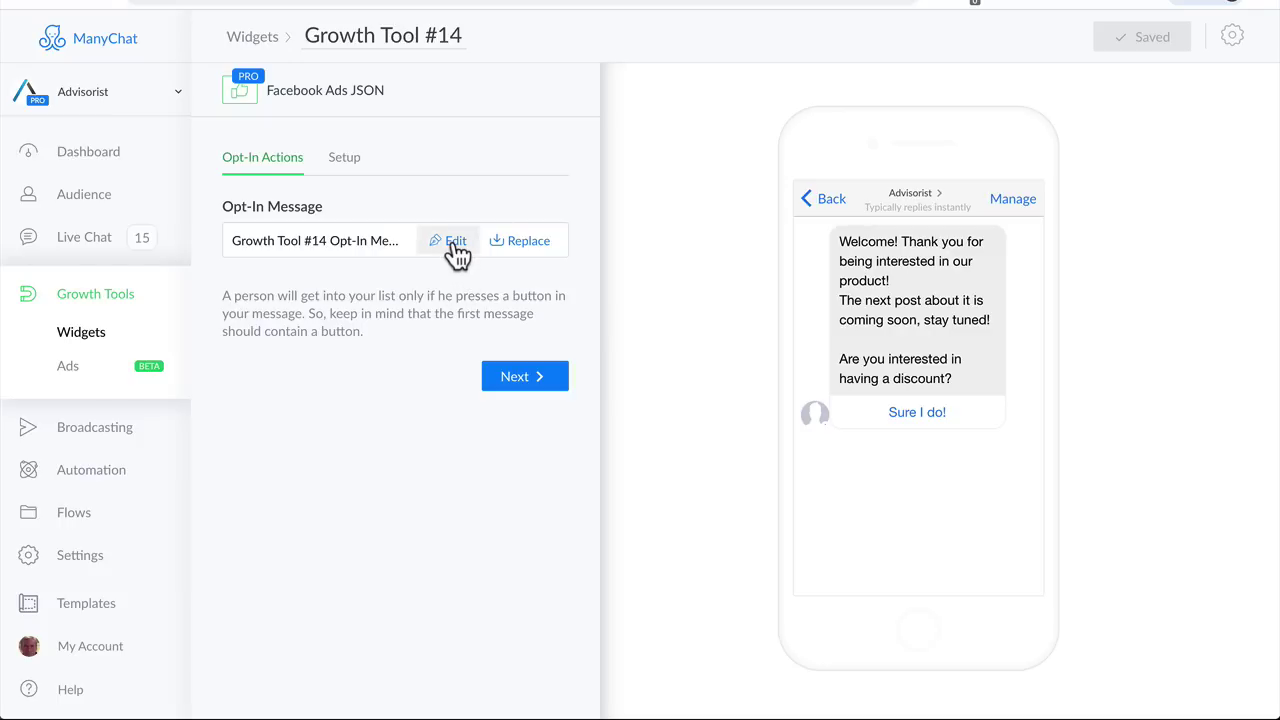
Move to Growth Tool #14's Setup and copy its Facebook Ads JSON code to the clipboard.
left_click(530, 385)
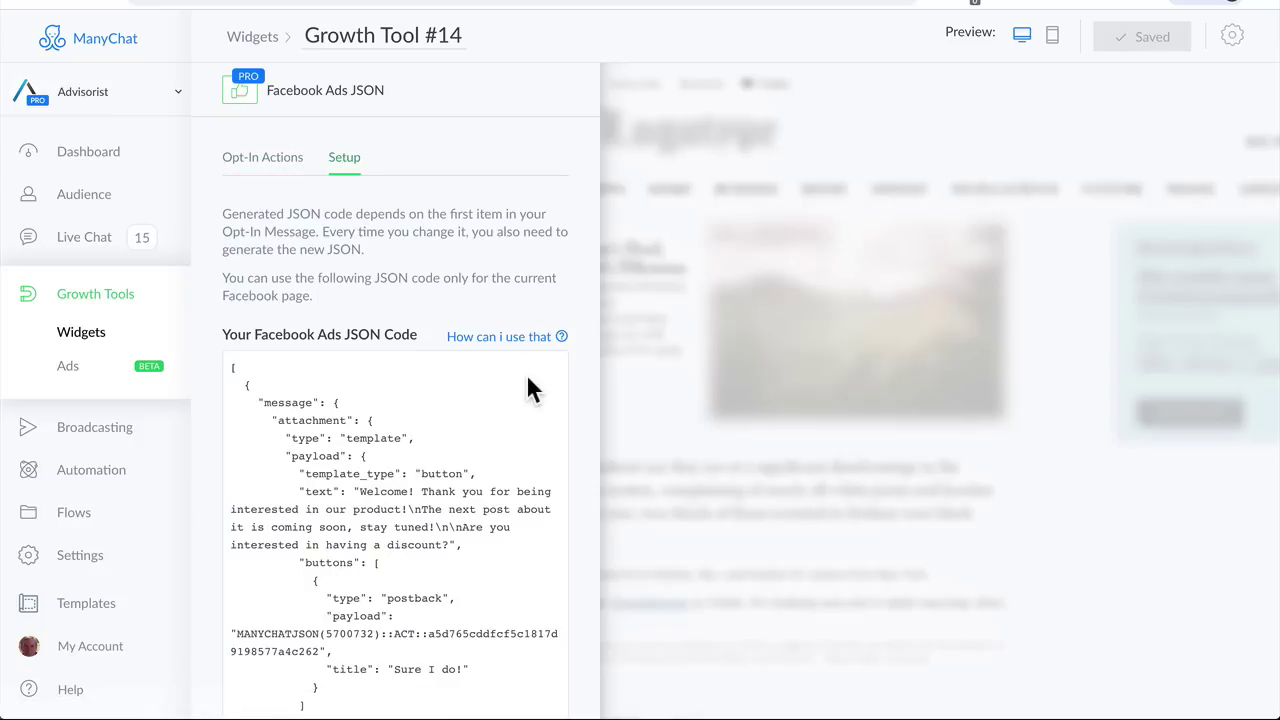
scroll(357, 412, "down", 3)
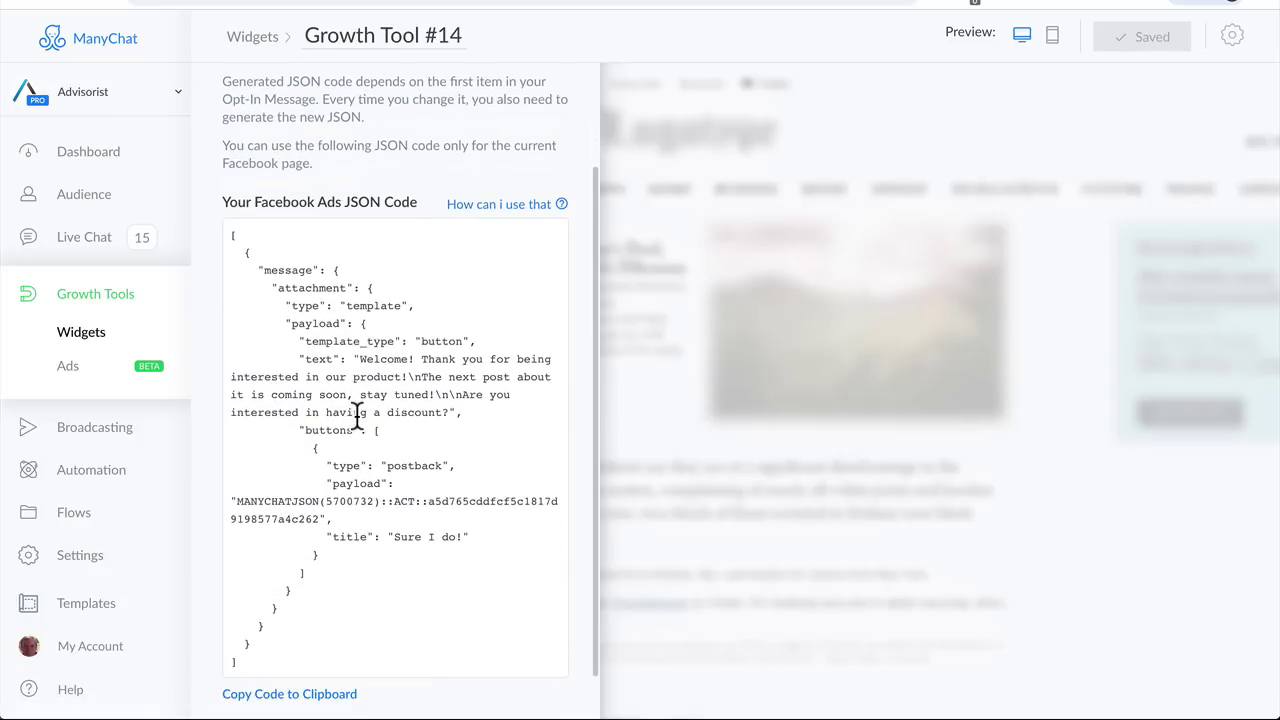
scroll(356, 413, "down", 2)
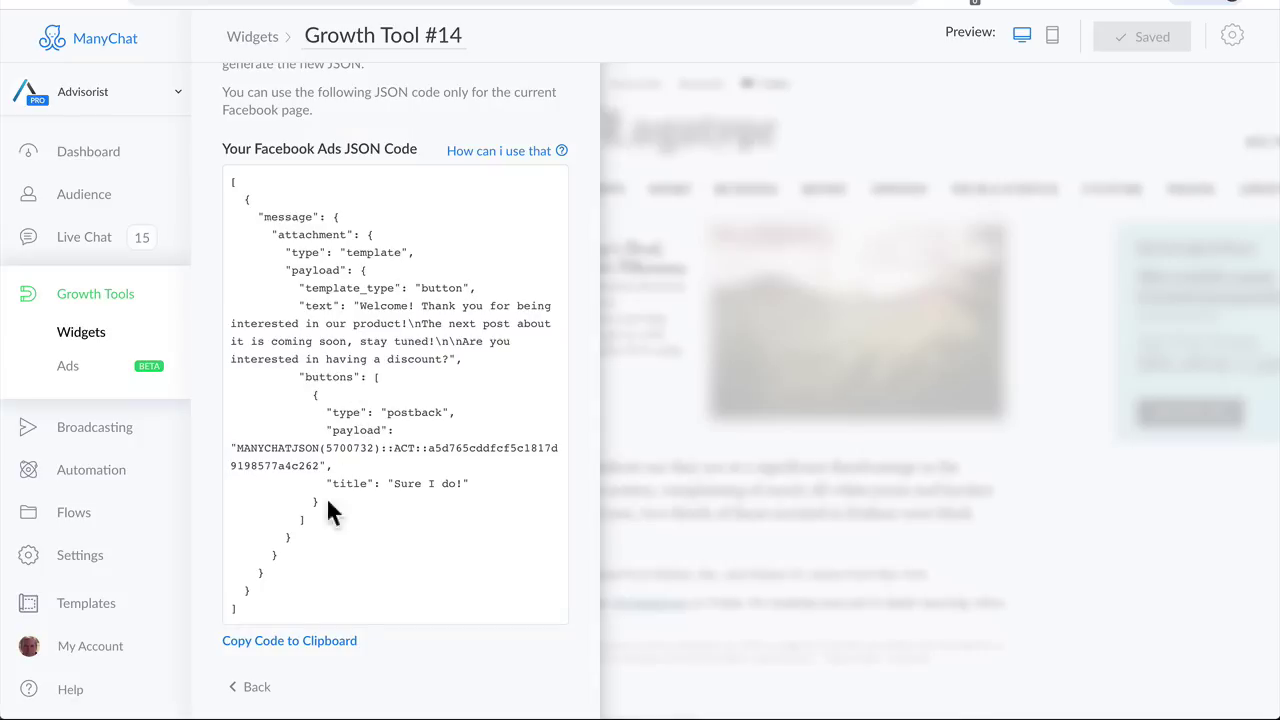
left_click(313, 645)
In Ads Manager, start a fresh campaign with the Messages objective and continue to the ad set.
key("ctrl+Tab")
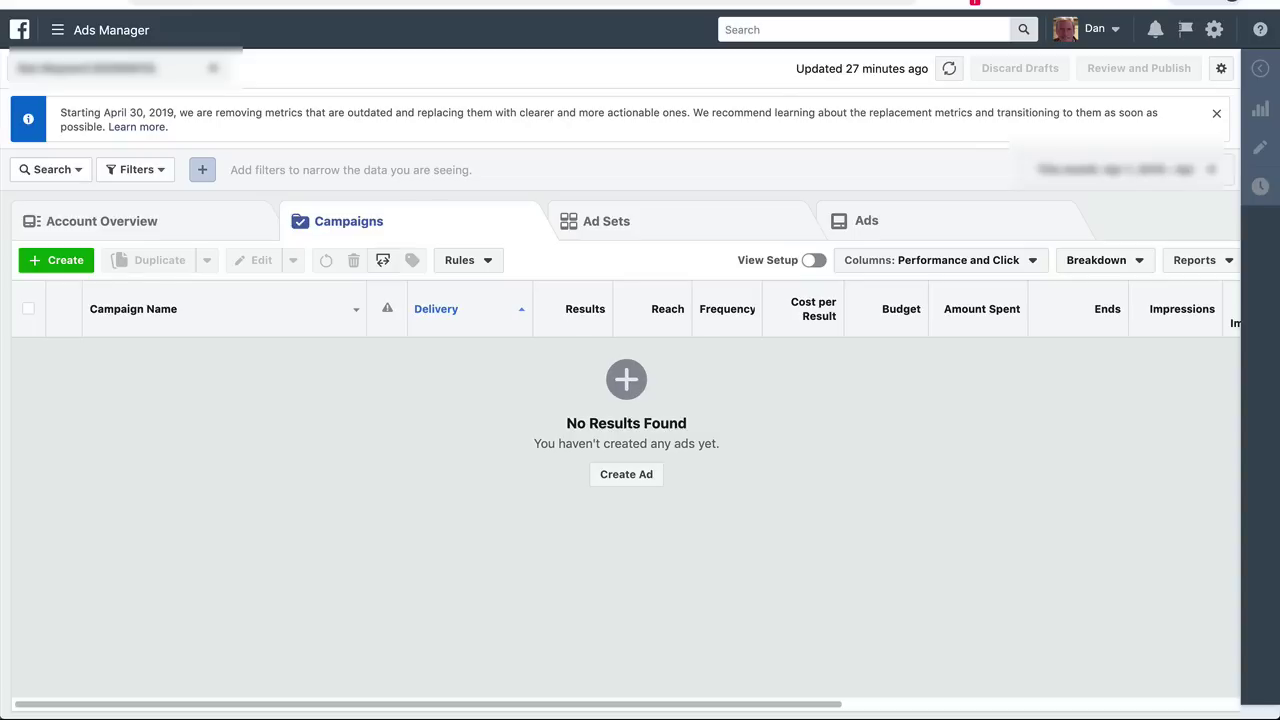
left_click(75, 261)
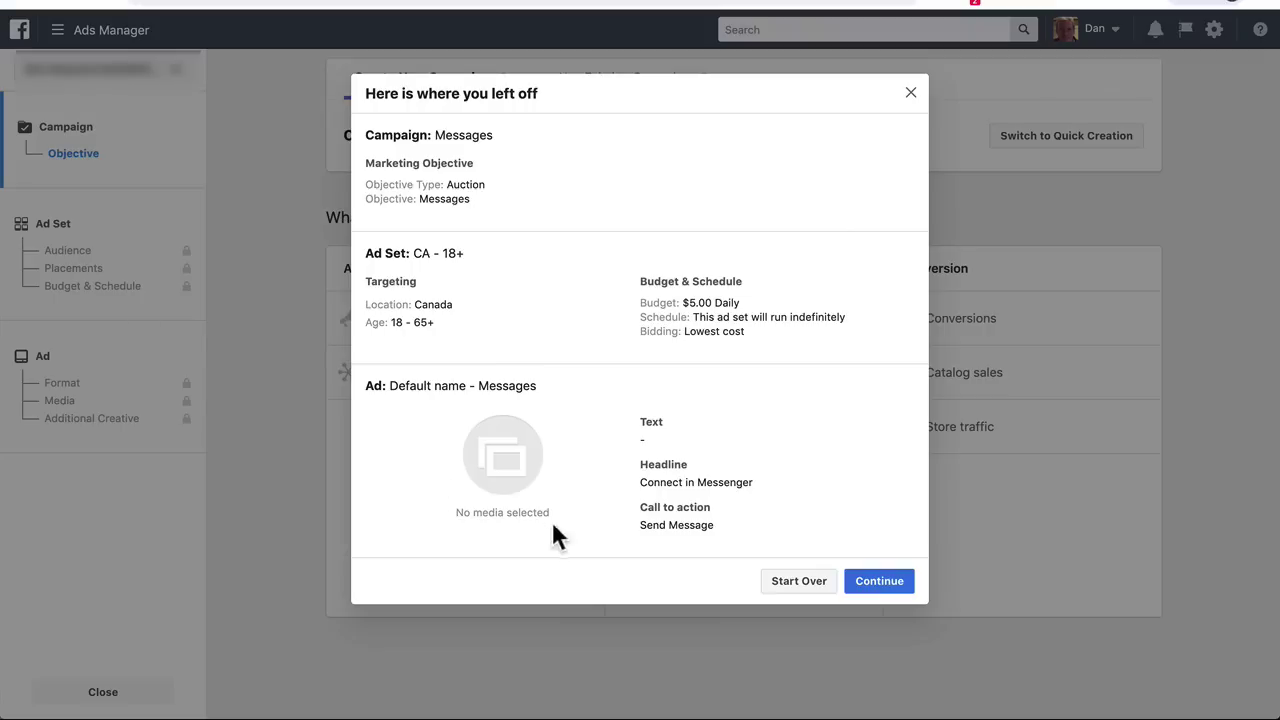
left_click(802, 581)
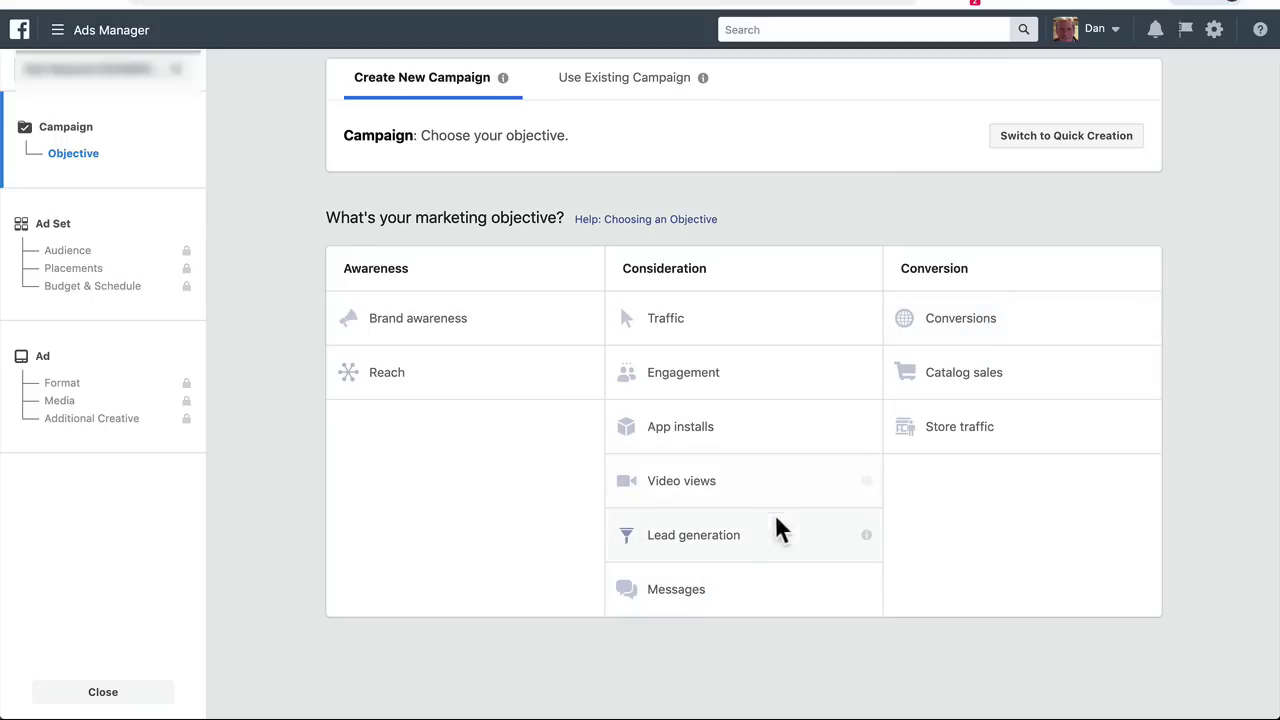
left_click(686, 589)
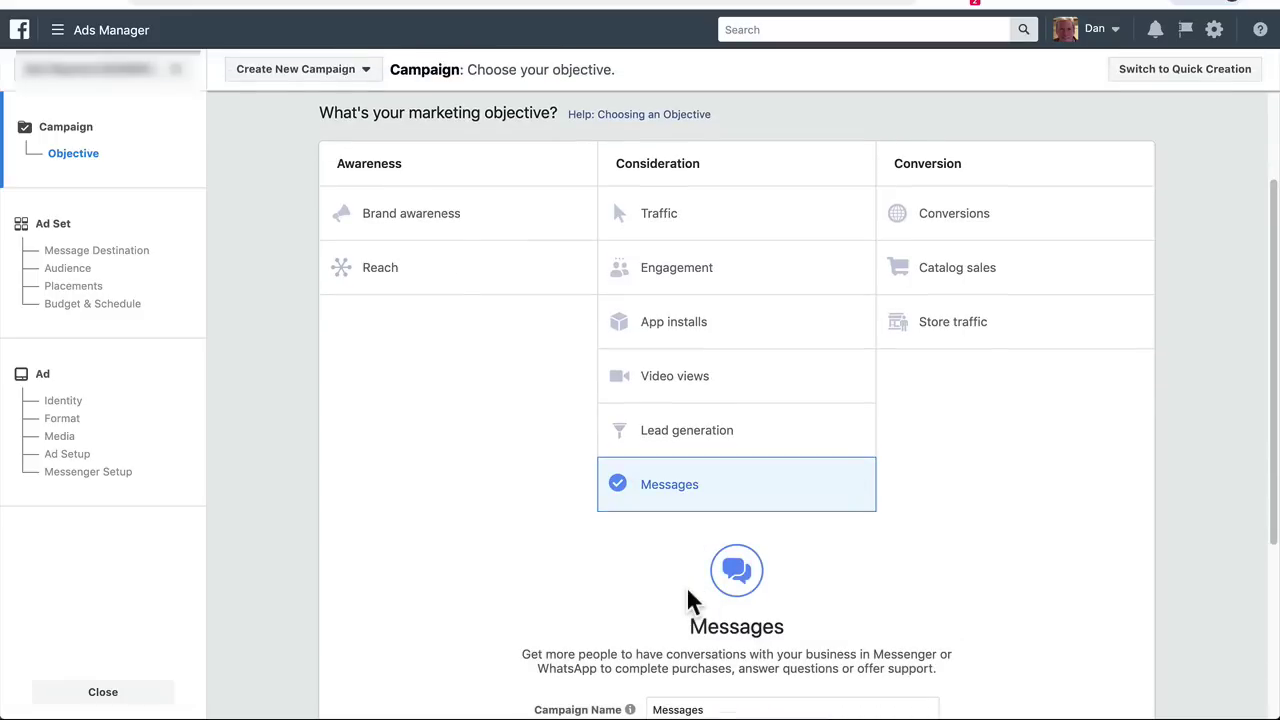
scroll(686, 586, "down", 4)
left_click(737, 588)
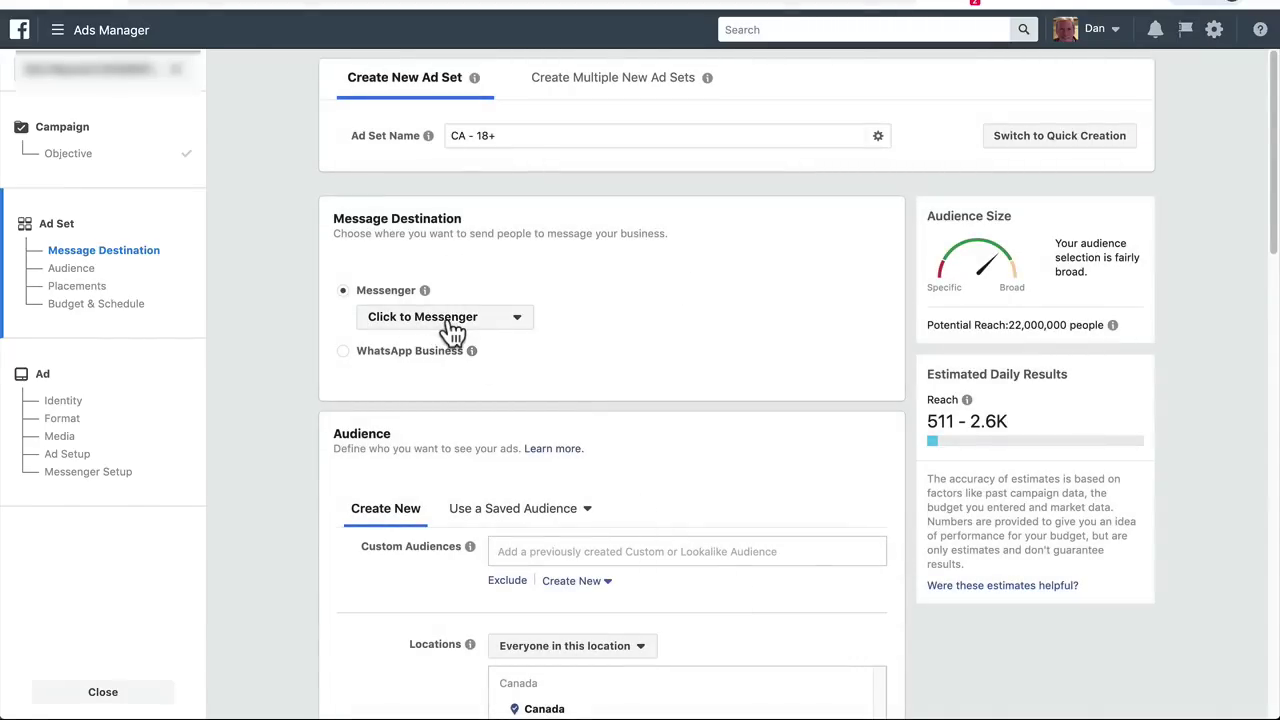
Review ad set CA - 18+ (Messenger, Canada 18-65+, $5.00 daily) and accept it.
scroll(450, 332, "down", 3)
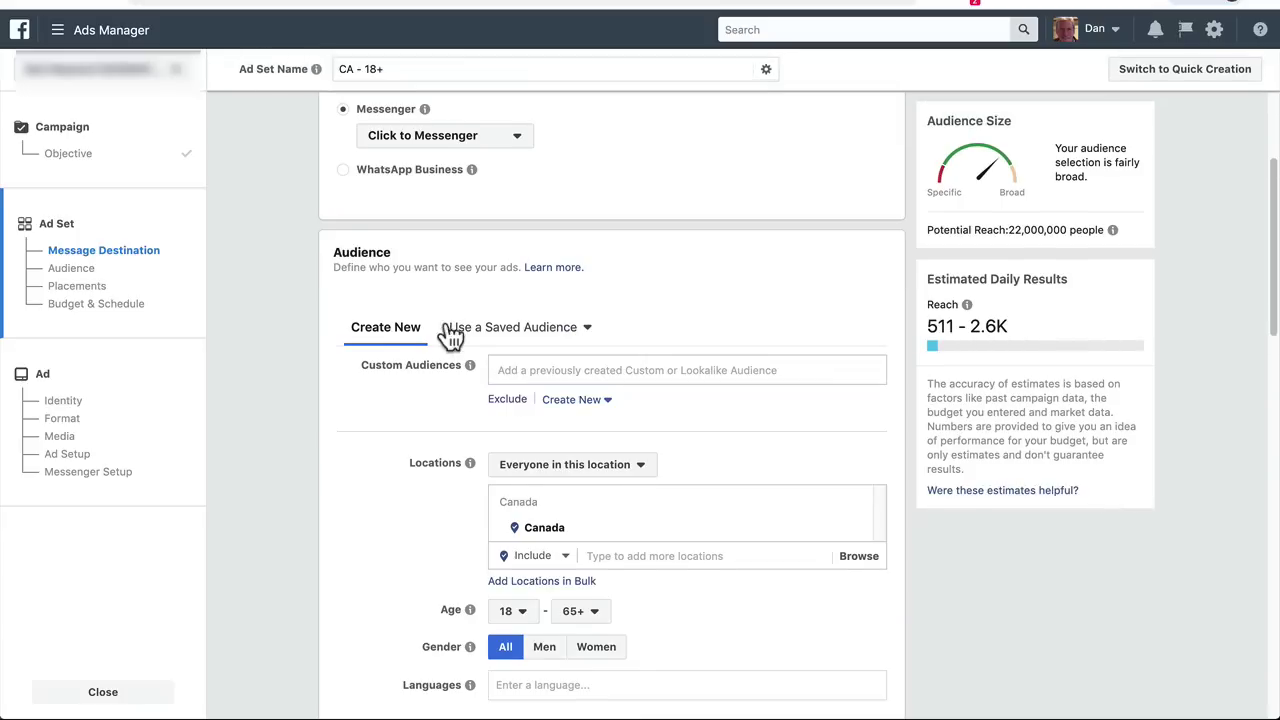
scroll(450, 335, "down", 3)
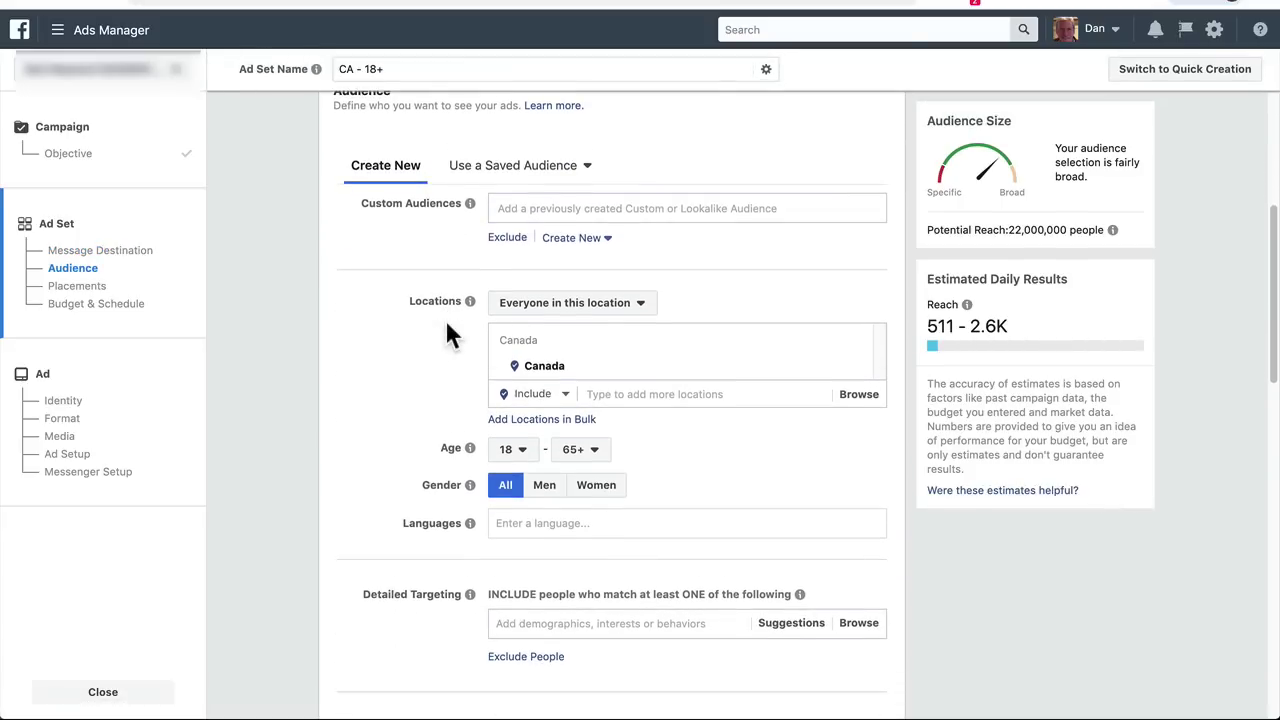
scroll(447, 323, "down", 3)
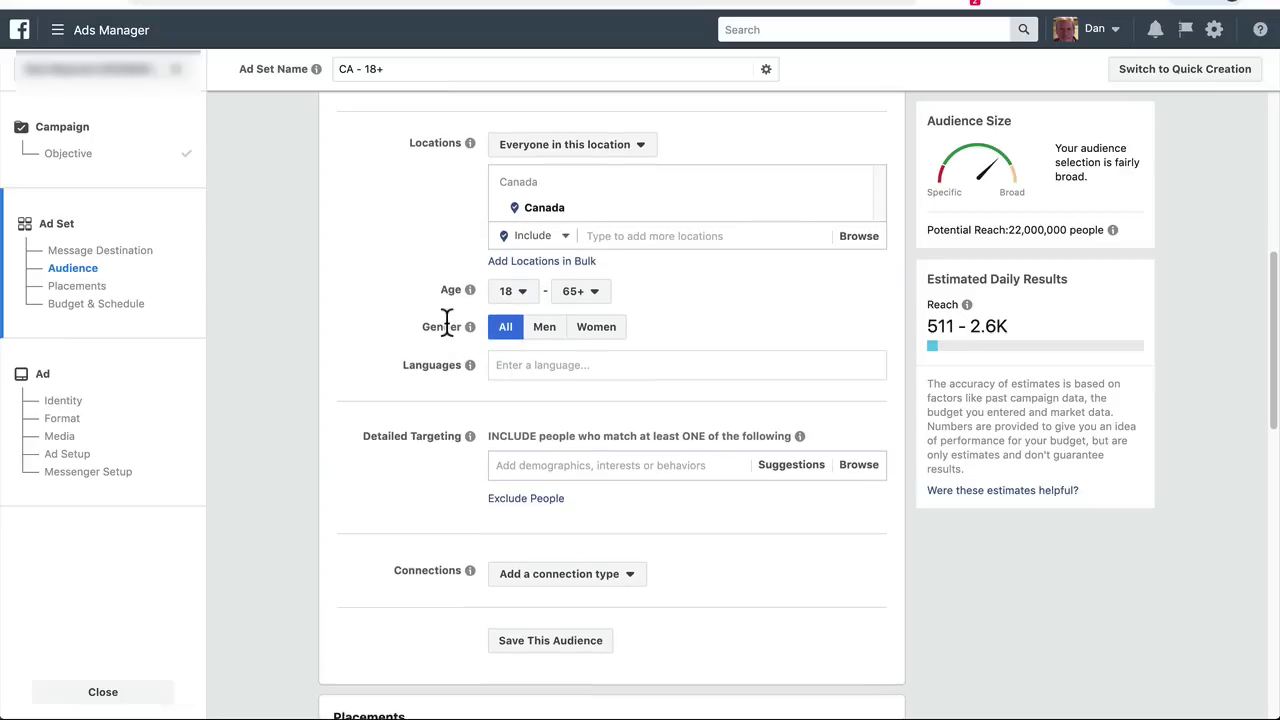
scroll(445, 322, "down", 2)
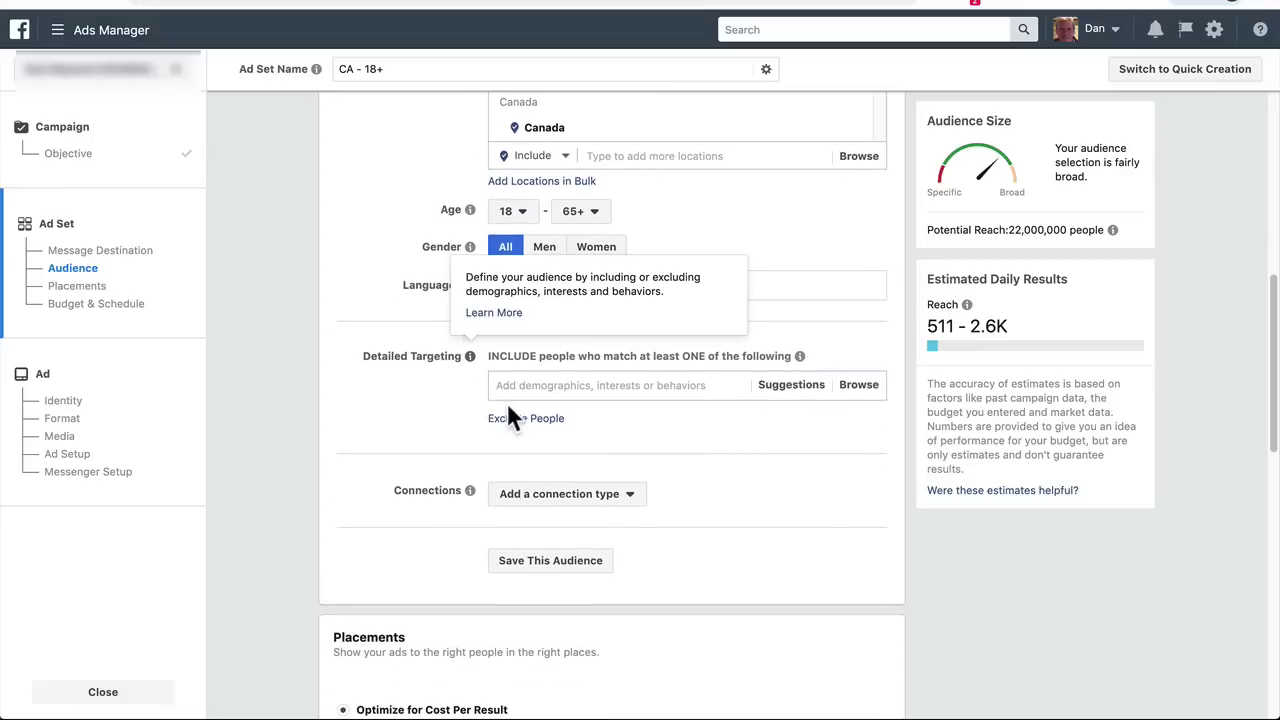
scroll(381, 398, "down", 2)
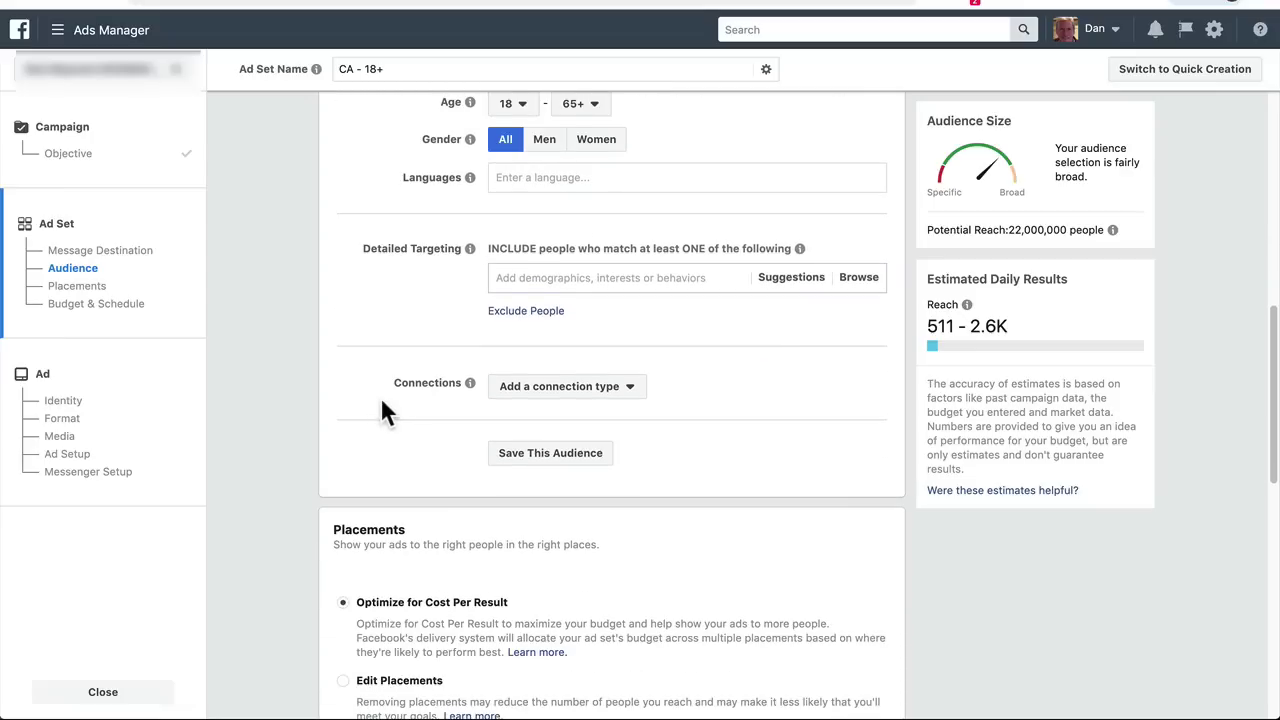
scroll(380, 397, "down", 5)
scroll(381, 398, "down", 5)
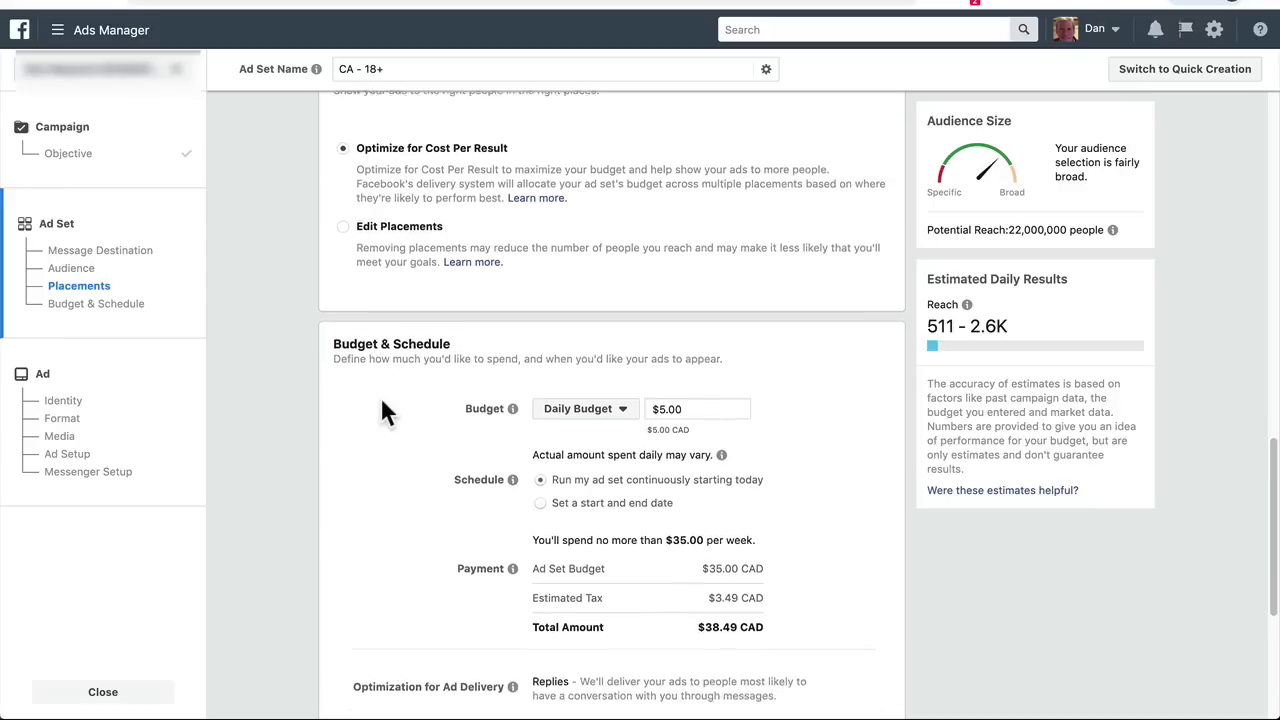
scroll(392, 527, "down", 2)
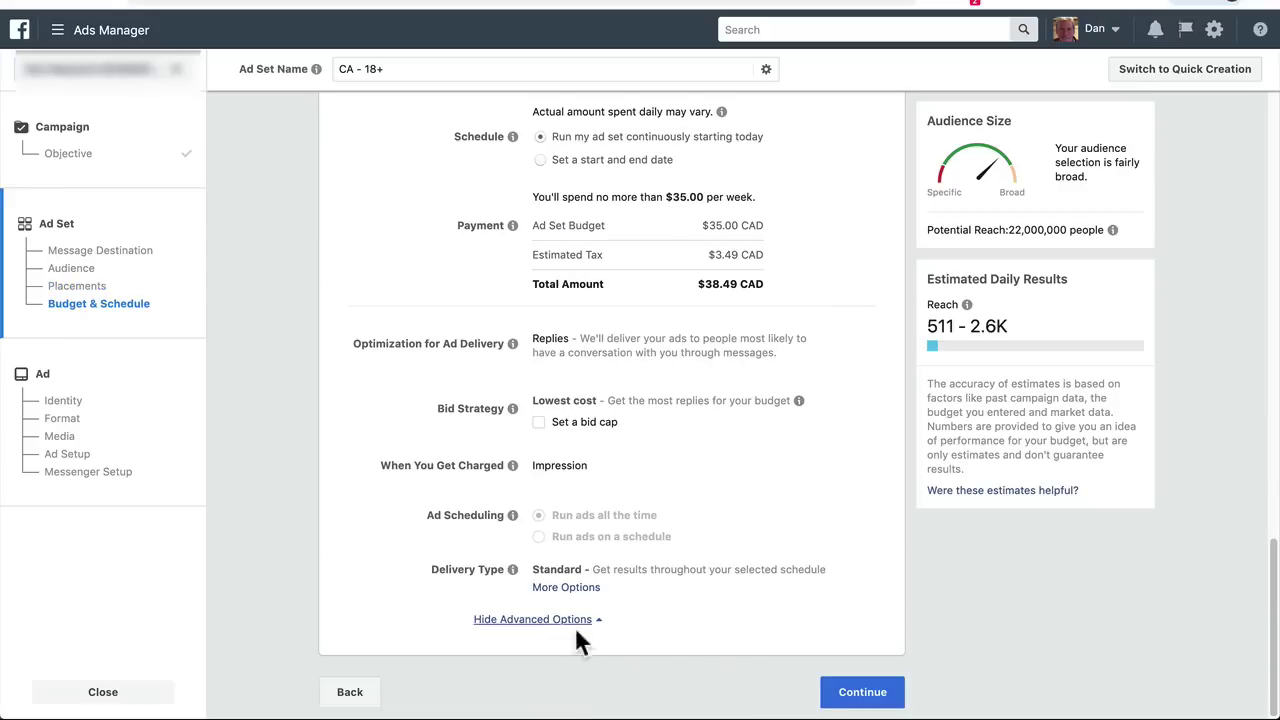
left_click(845, 700)
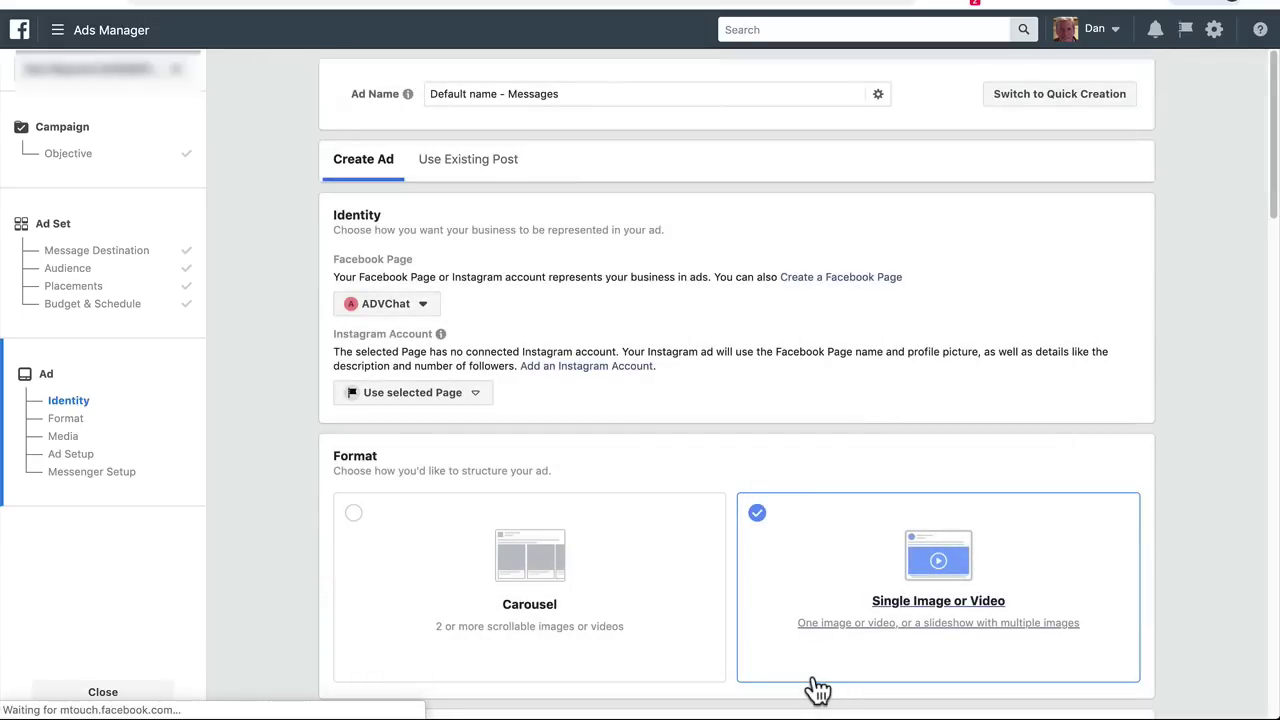
Add the 1000 × 651 city skyline free stock image to the ad and scroll past Ad Setup.
scroll(825, 610, "down", 5)
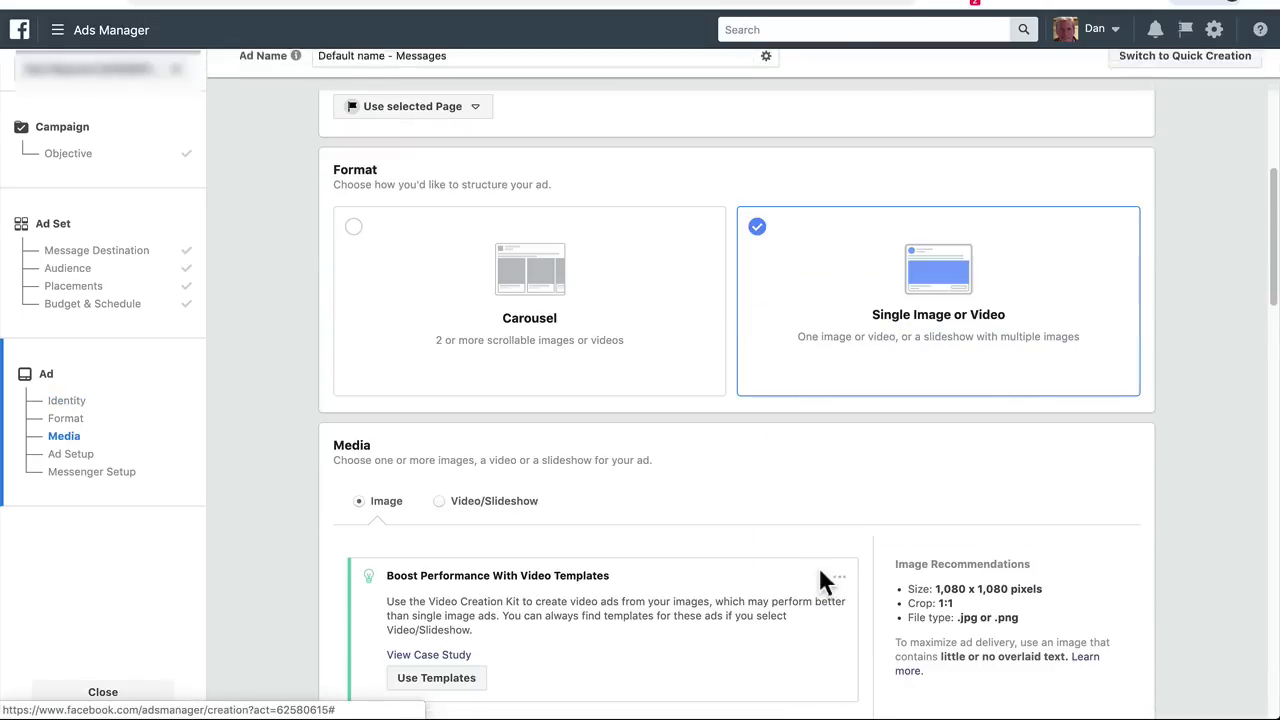
scroll(663, 525, "down", 6)
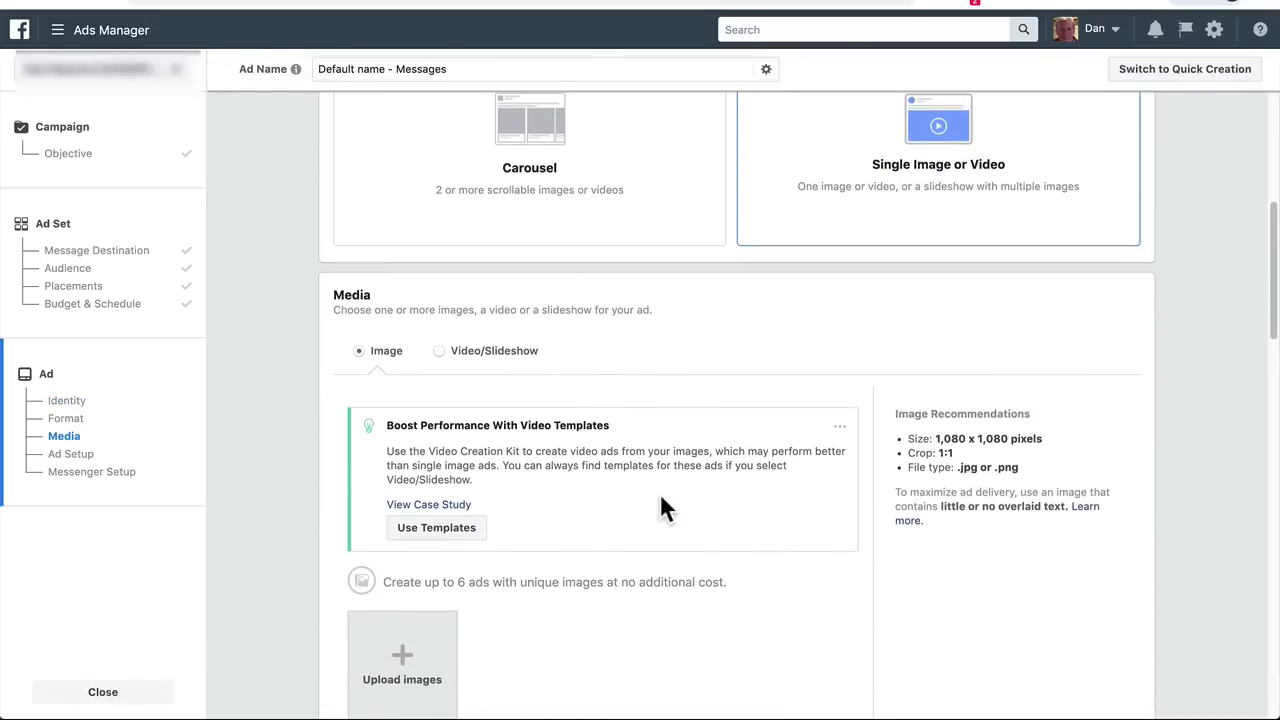
left_click(566, 576)
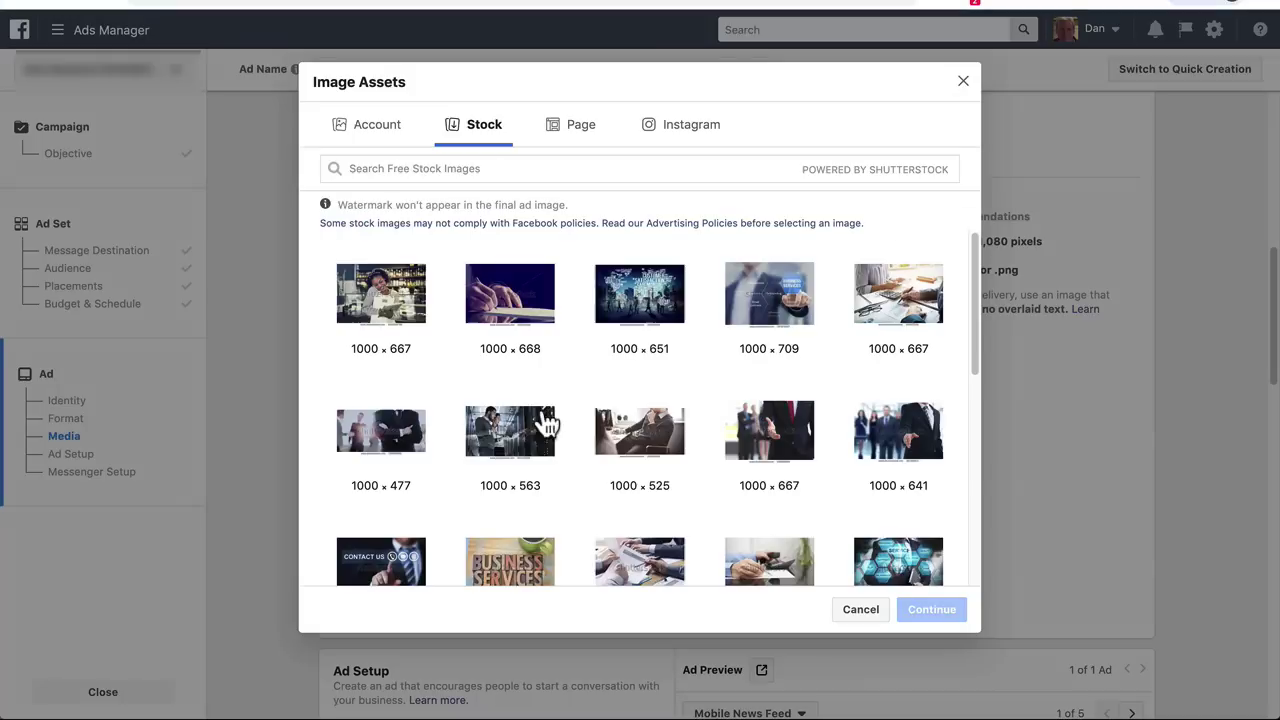
left_click(605, 316)
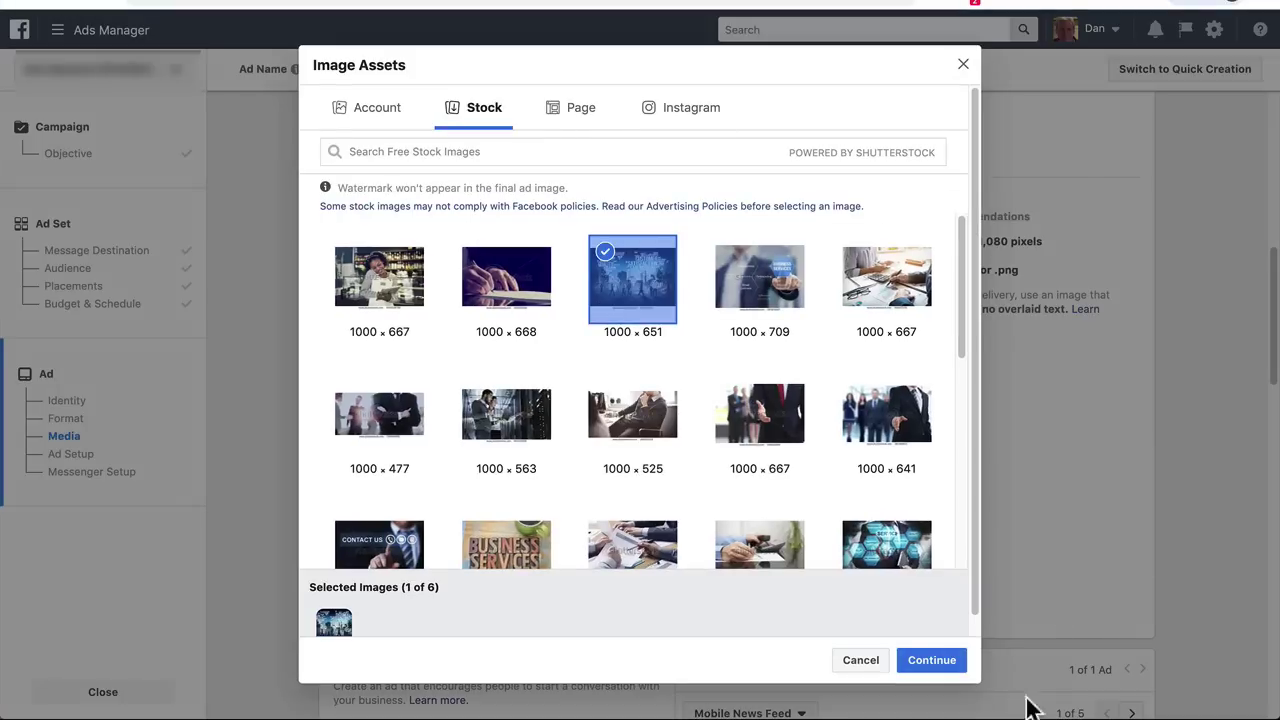
left_click(931, 658)
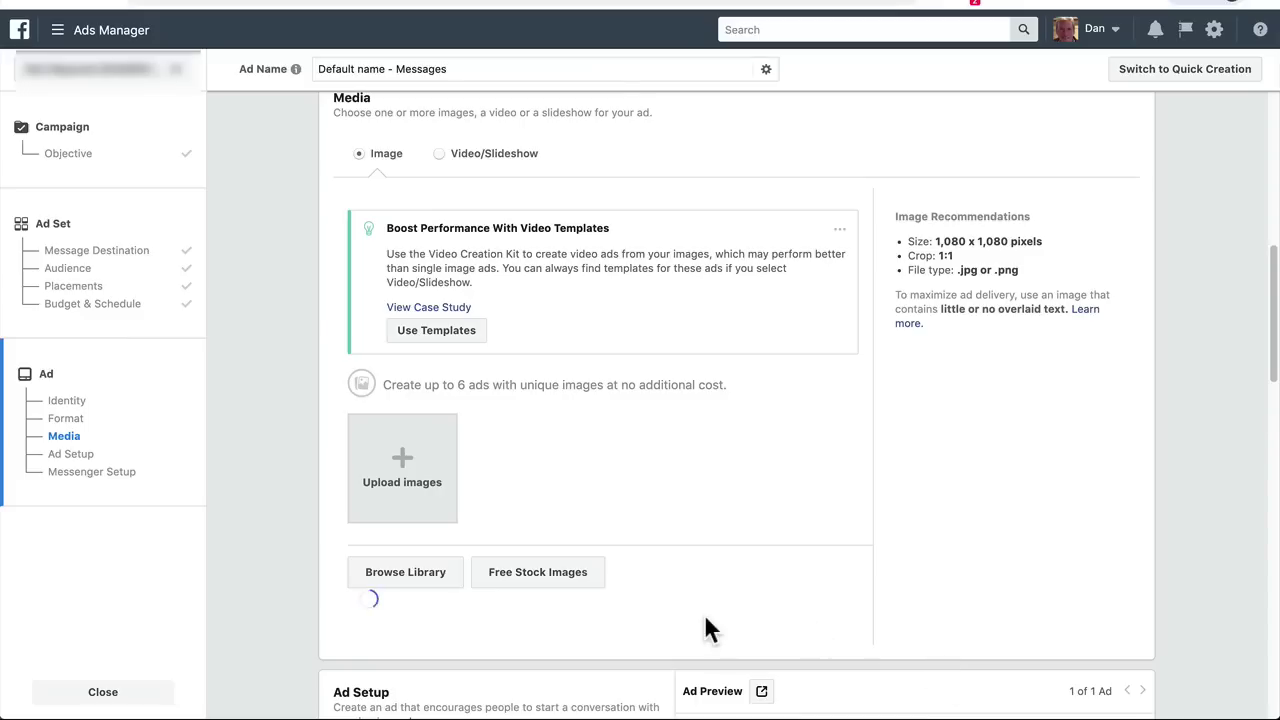
scroll(705, 626, "down", 3)
scroll(704, 628, "down", 3)
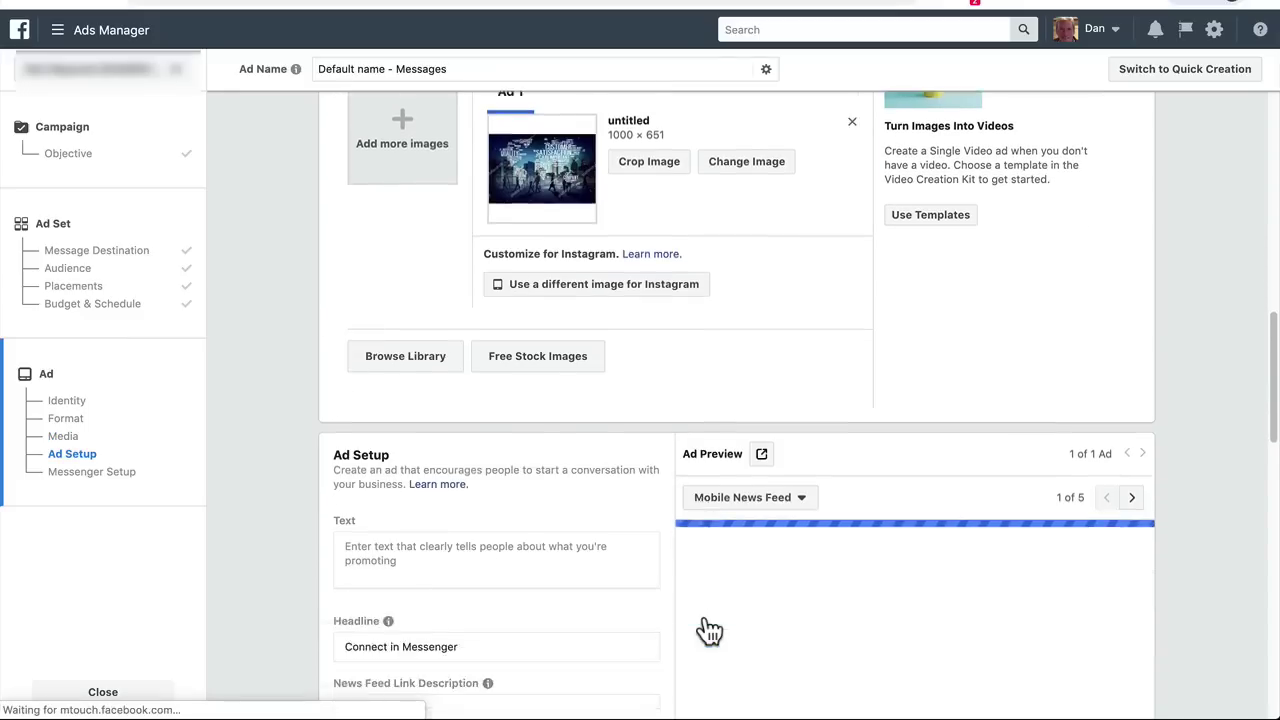
scroll(705, 628, "down", 1)
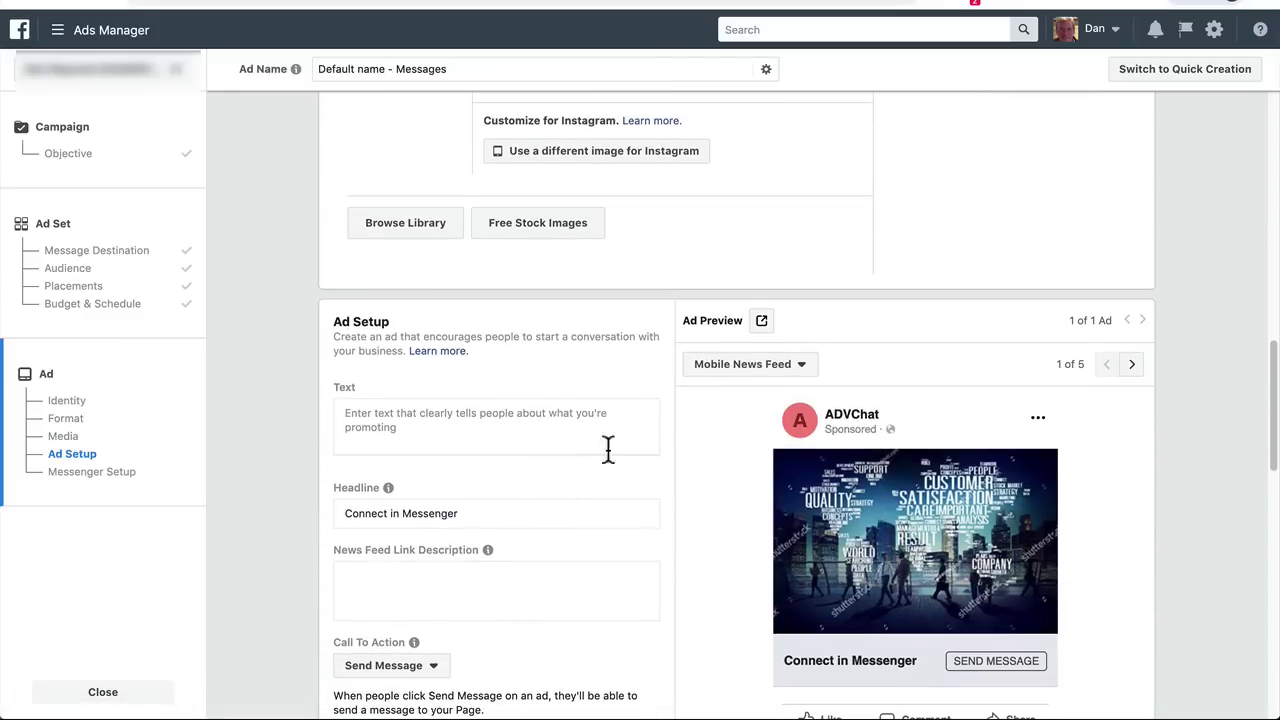
scroll(490, 566, "down", 3)
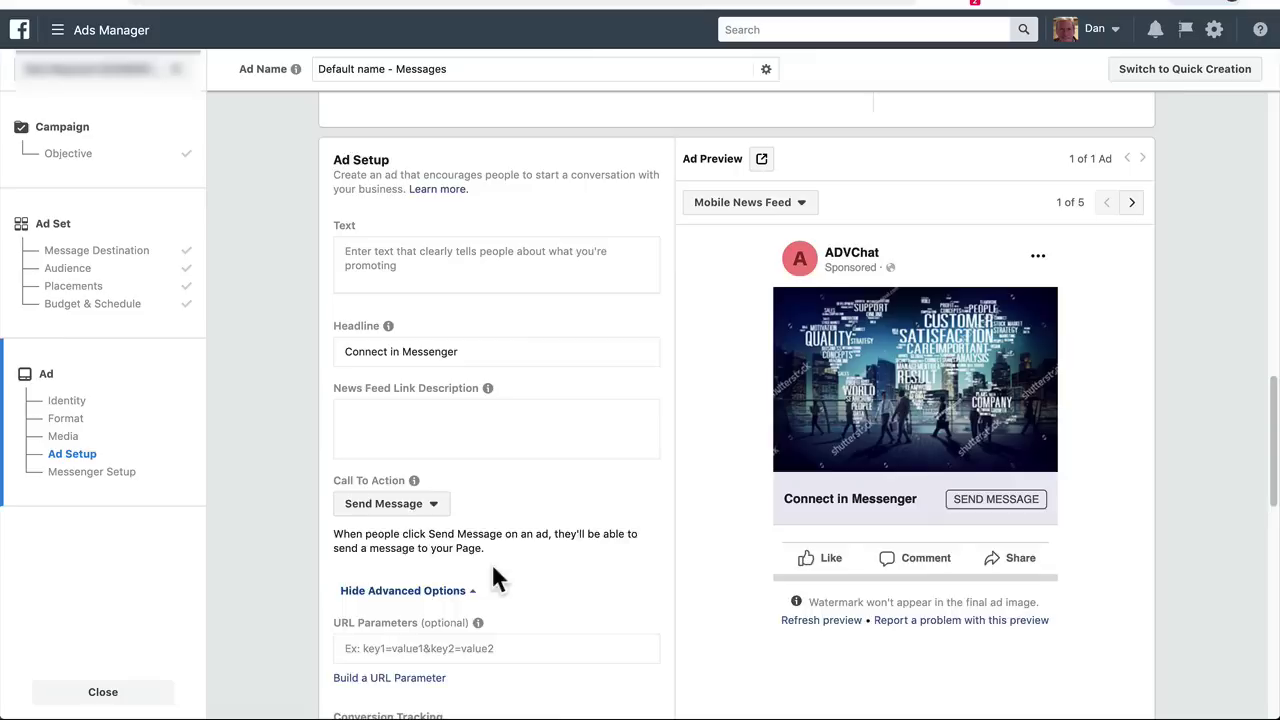
scroll(492, 565, "down", 4)
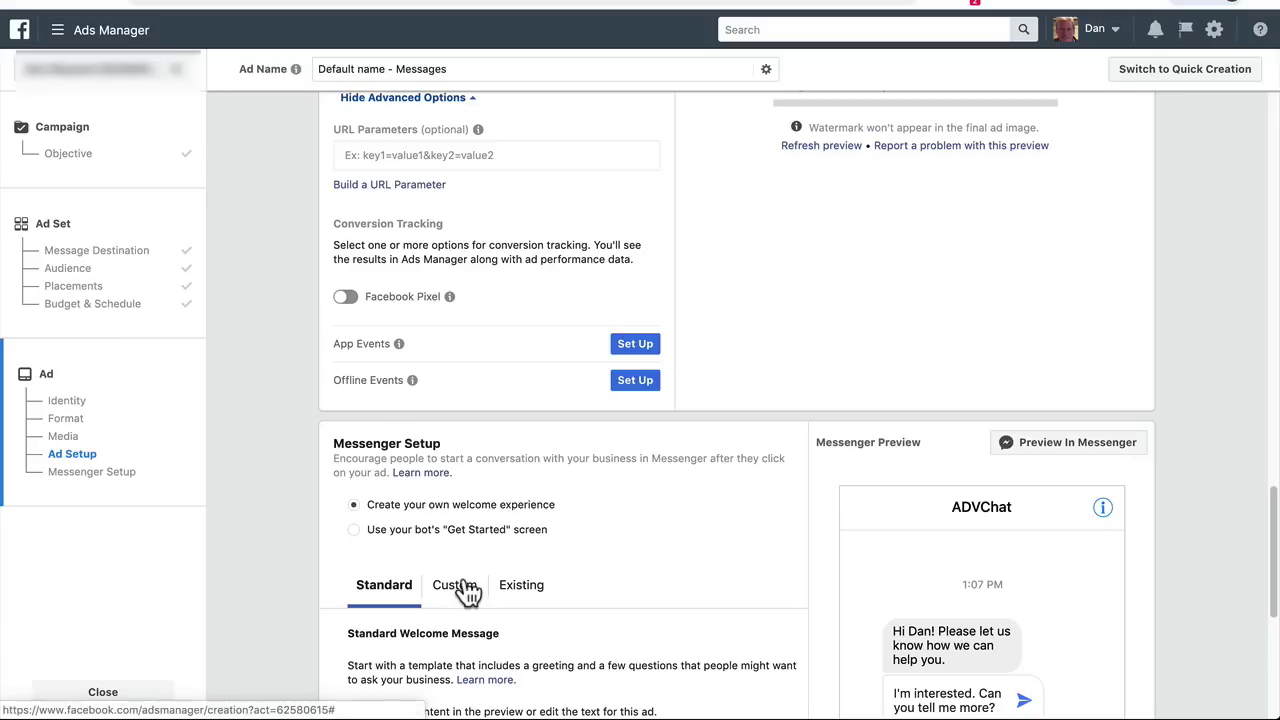
Switch the Messenger welcome to Custom and start creating a new custom message.
left_click(458, 586)
scroll(461, 580, "down", 1)
scroll(461, 574, "down", 2)
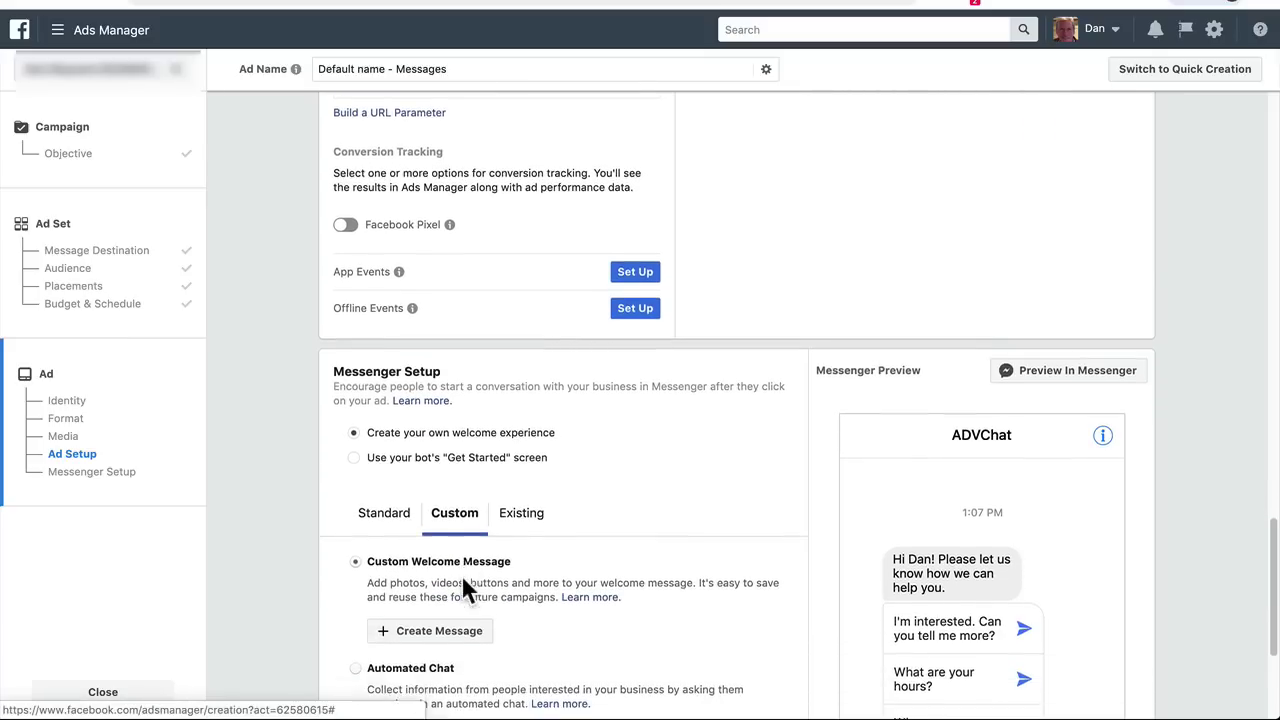
left_click(439, 542)
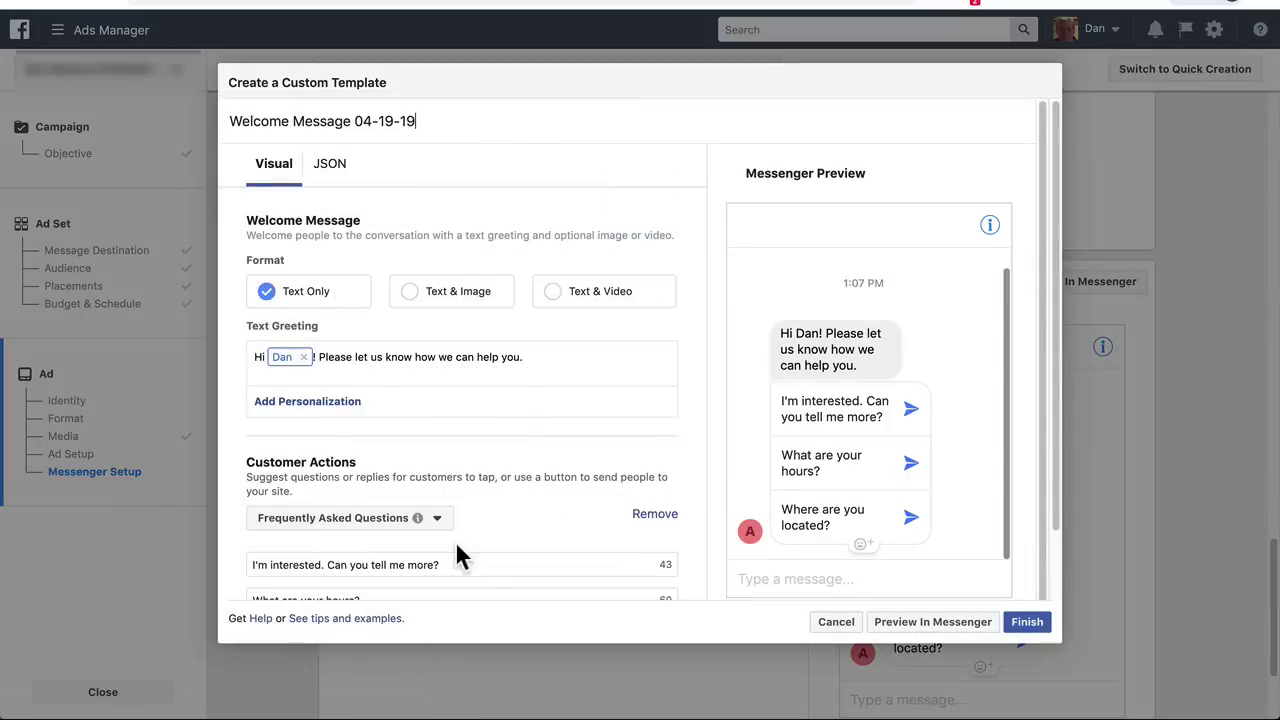
scroll(480, 415, "down", 1)
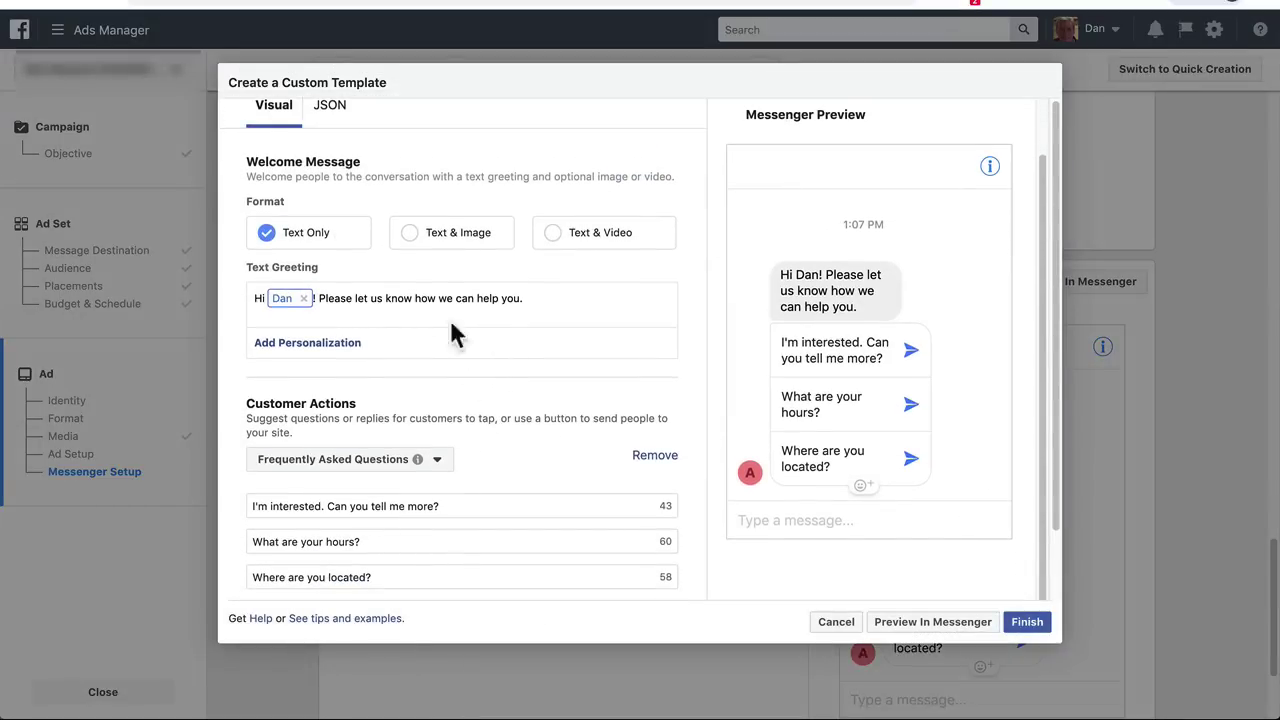
Switch the welcome message to JSON and delete all of the default template code.
left_click(338, 113)
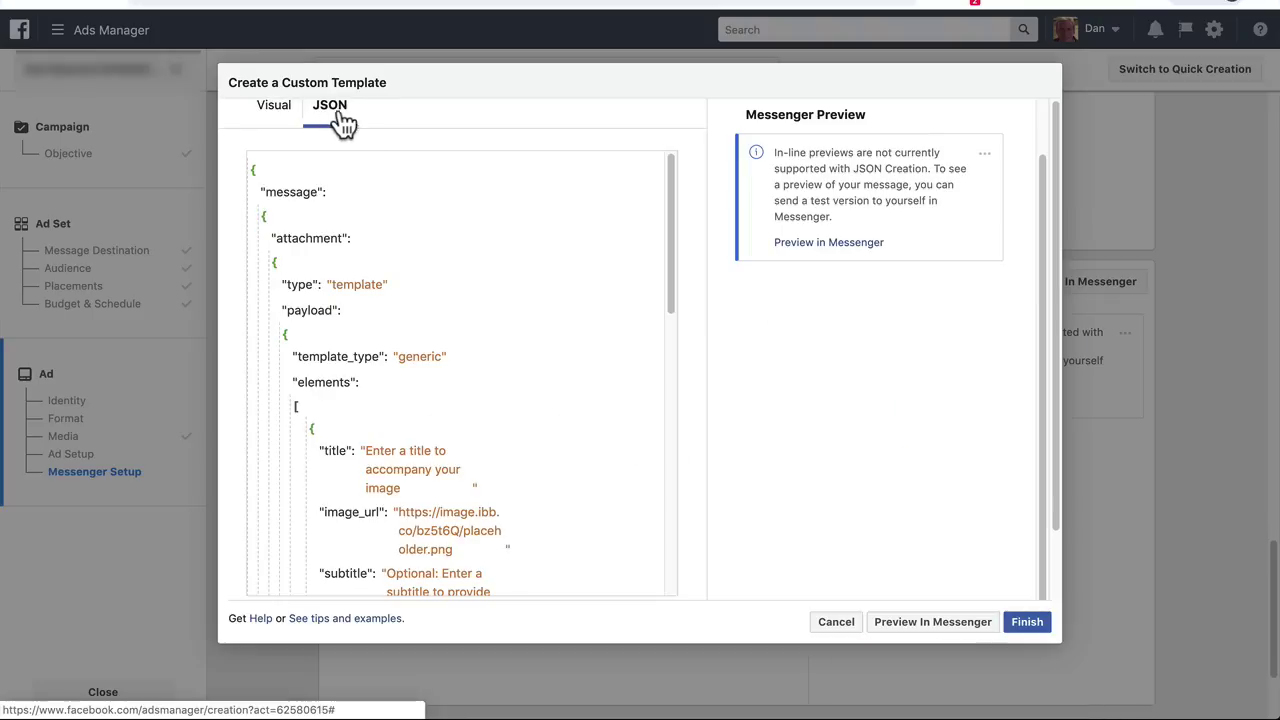
left_click(405, 450)
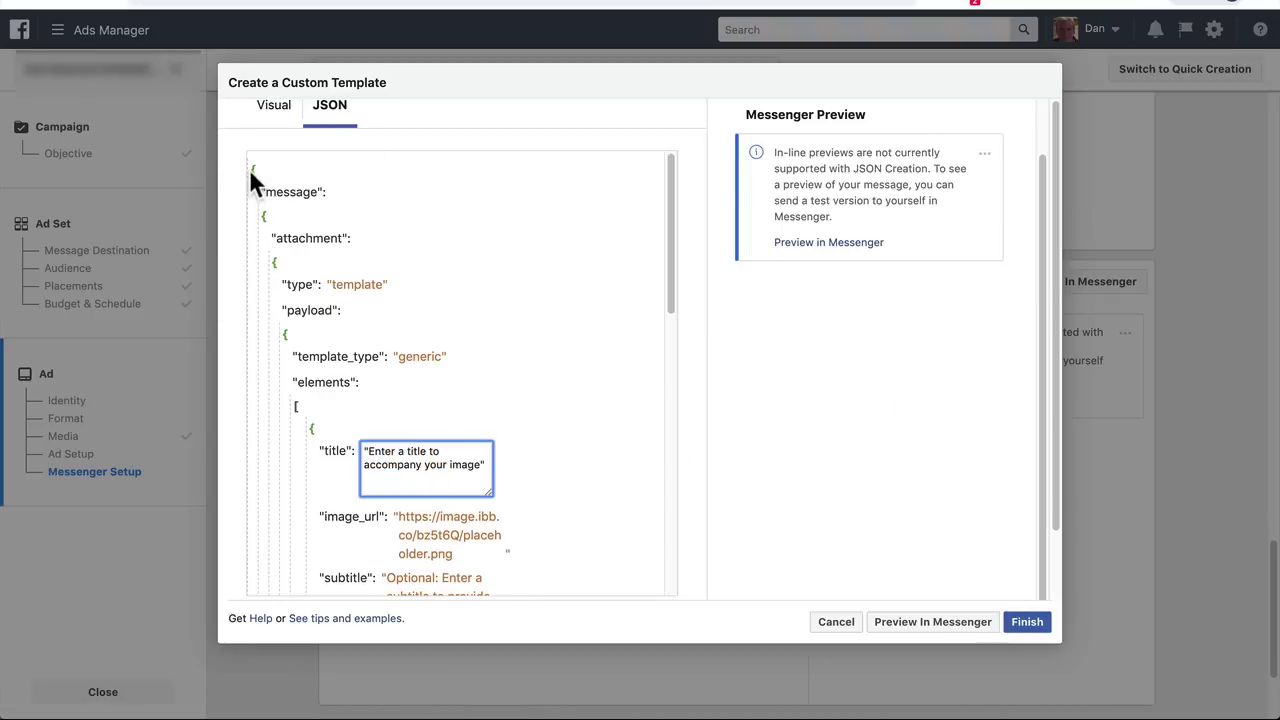
left_click_drag(250, 167, 417, 510)
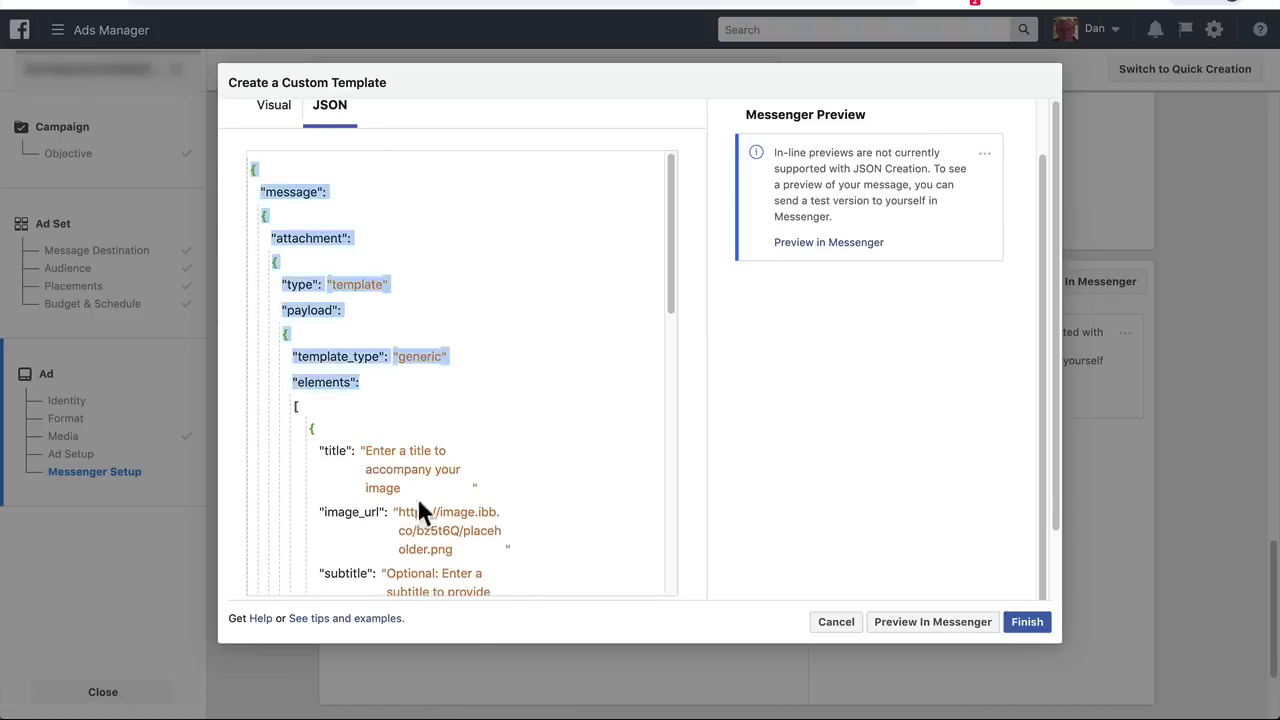
key("ctrl+a")
left_click(472, 509)
key("ctrl+a")
left_click(466, 497)
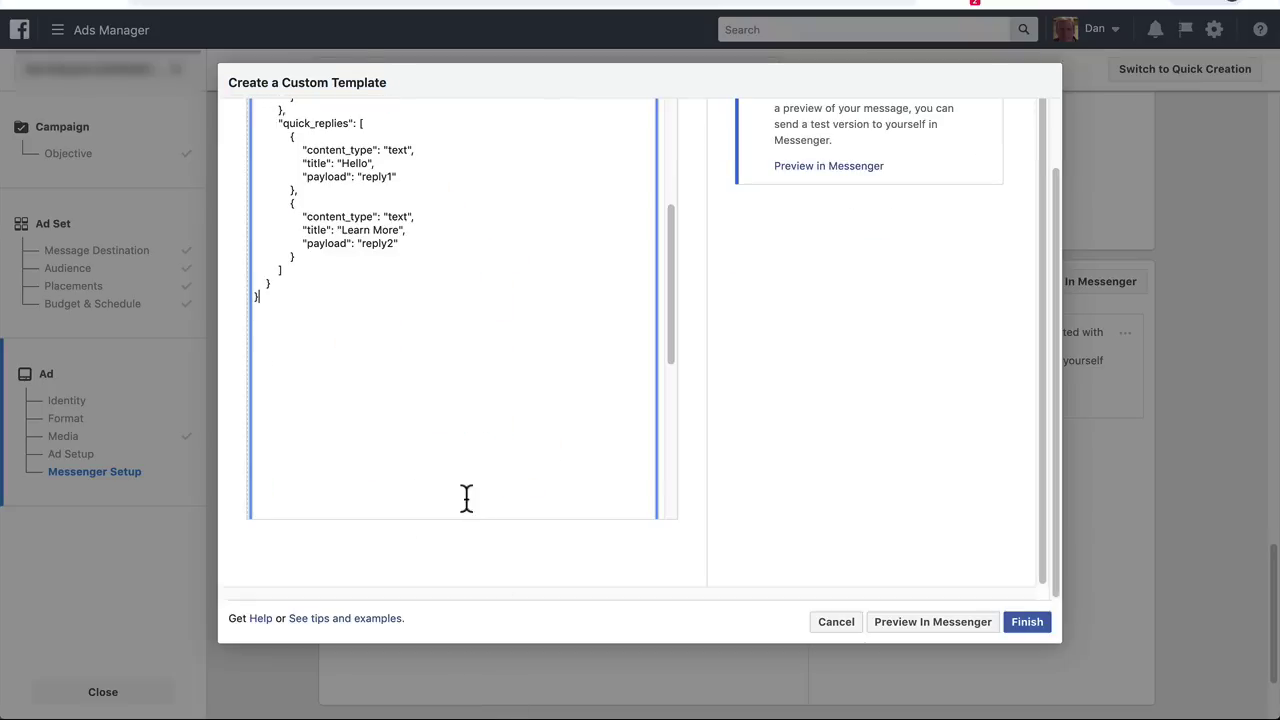
key("BackSpace")
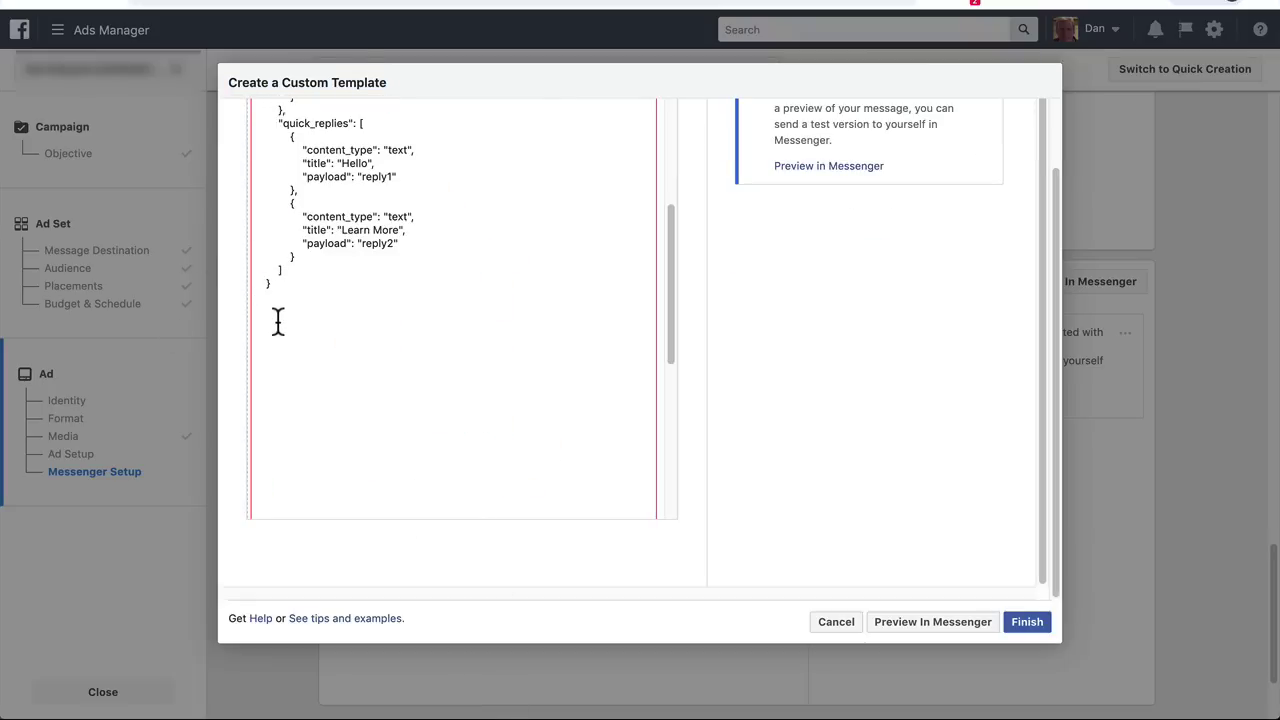
key("ctrl+a")
key("BackSpace")
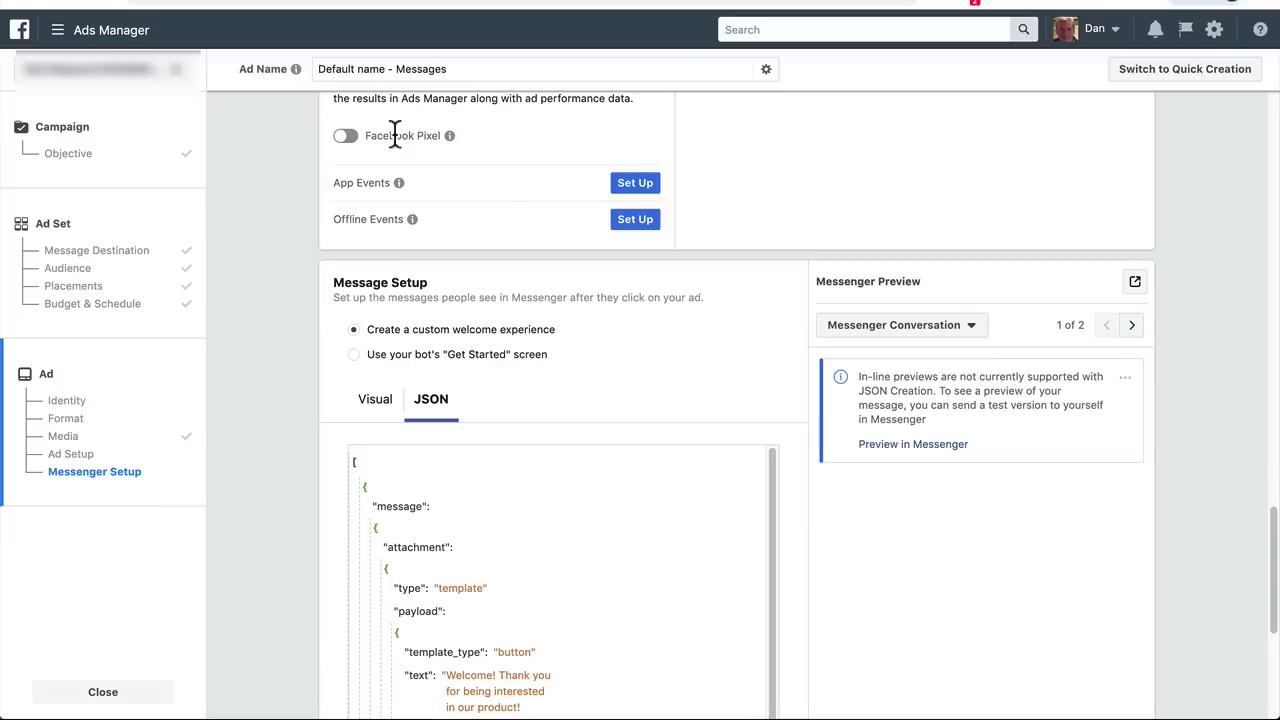
scroll(485, 330, "down", 5)
scroll(488, 330, "down", 2)
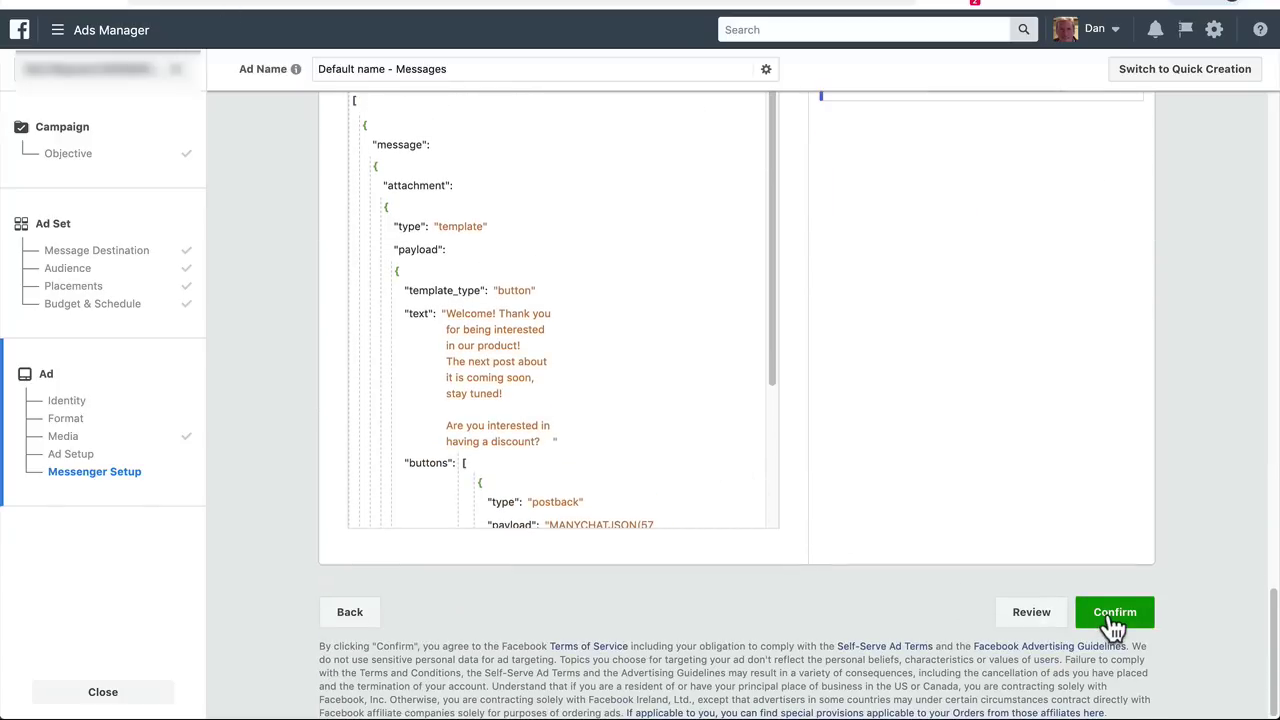
scroll(1004, 403, "up", 3)
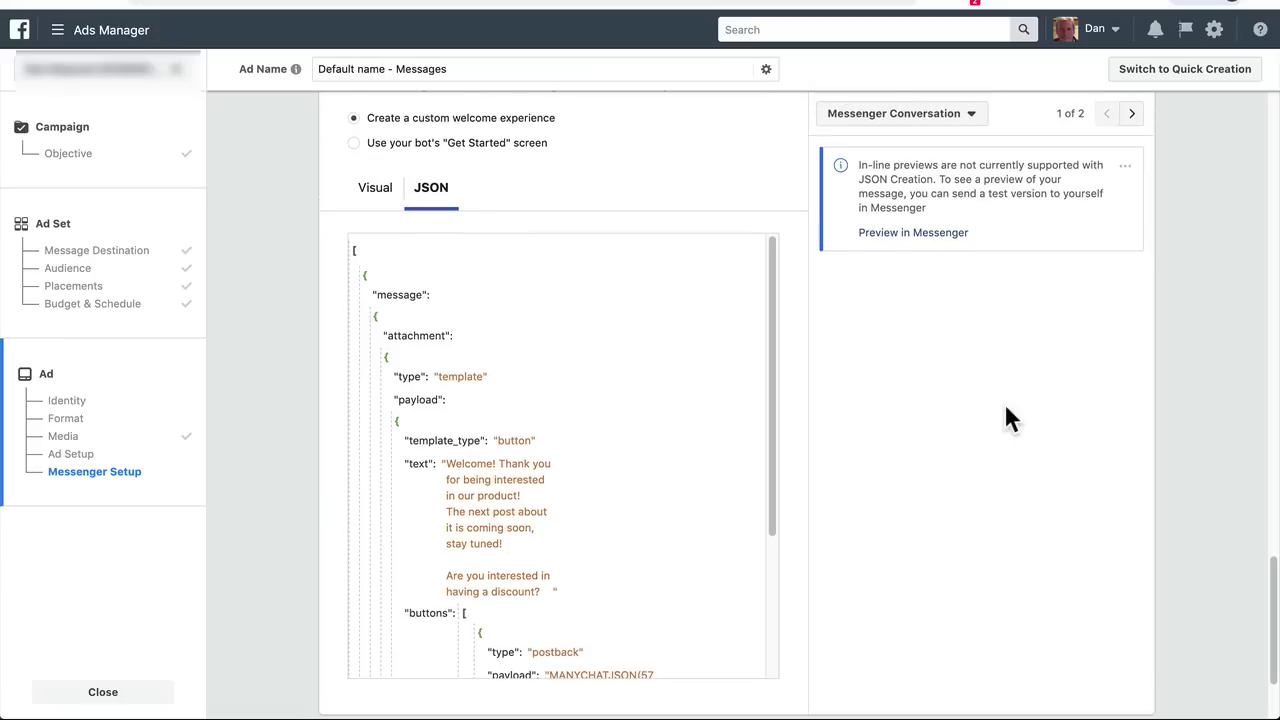
scroll(1011, 398, "up", 4)
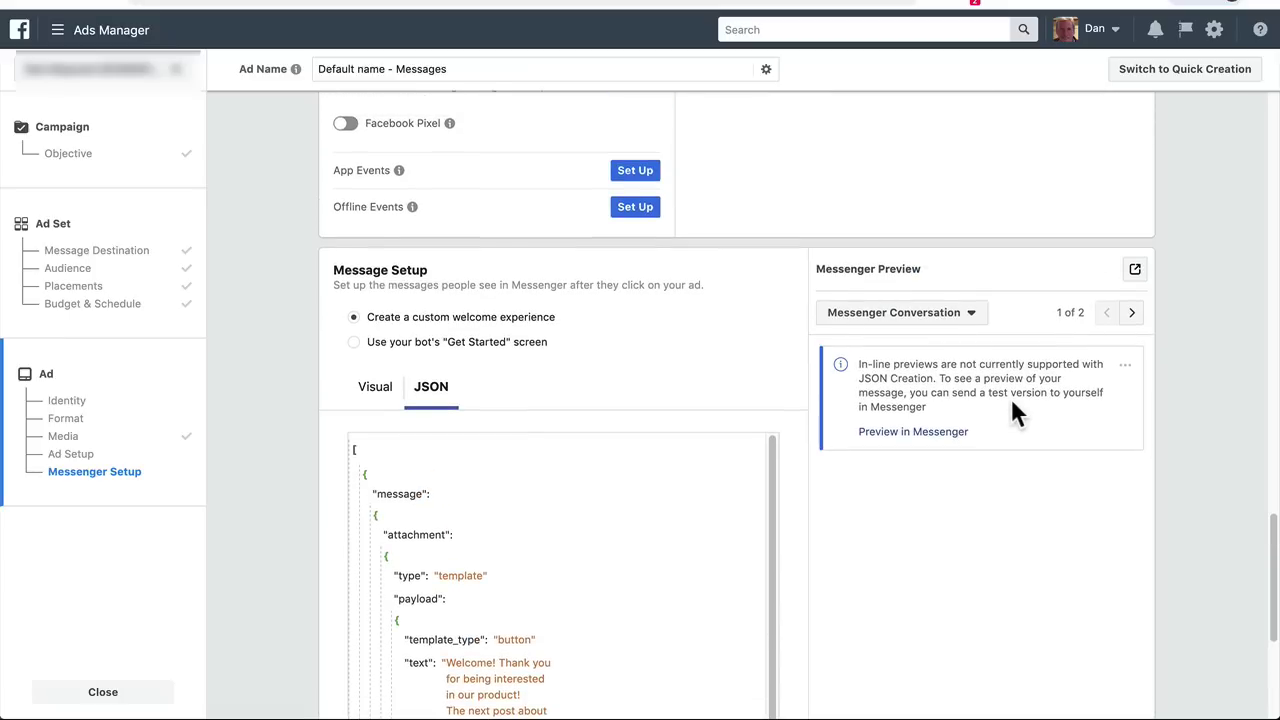